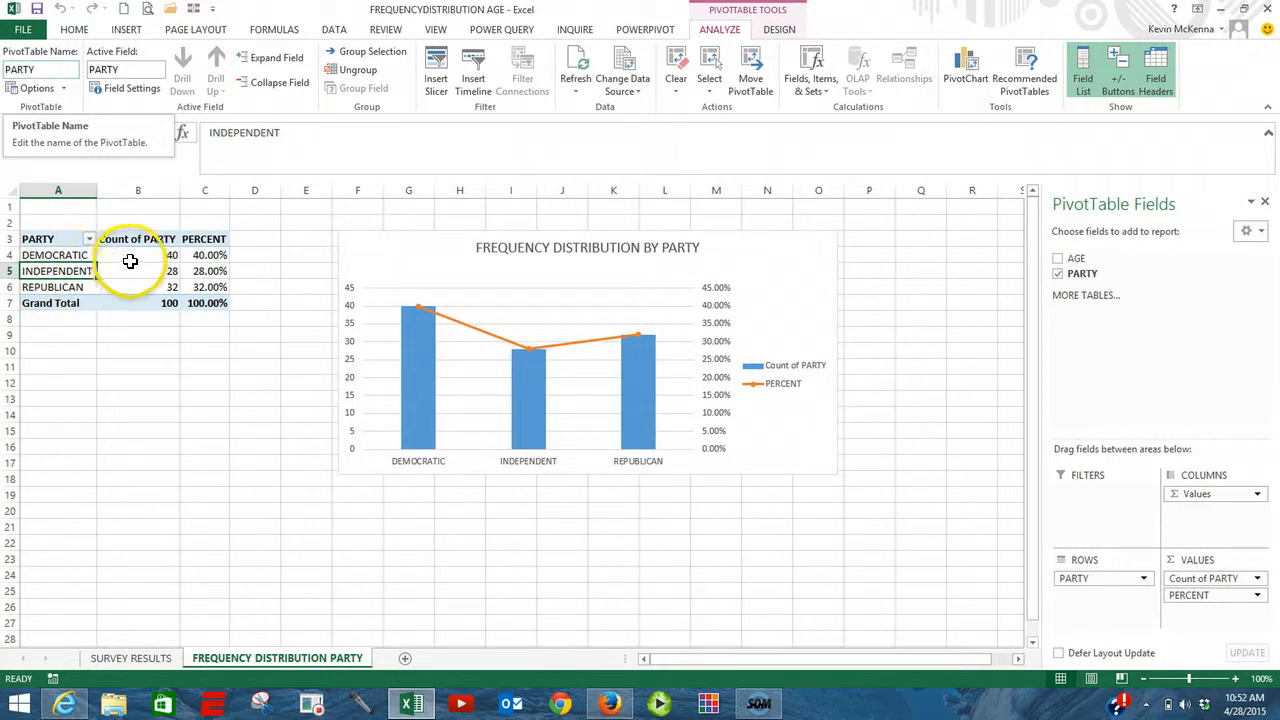
Step: Review the AGE and PARTY data on the SURVEY RESULTS sheet through its last row and check the table's name
mouse_move(168, 254)
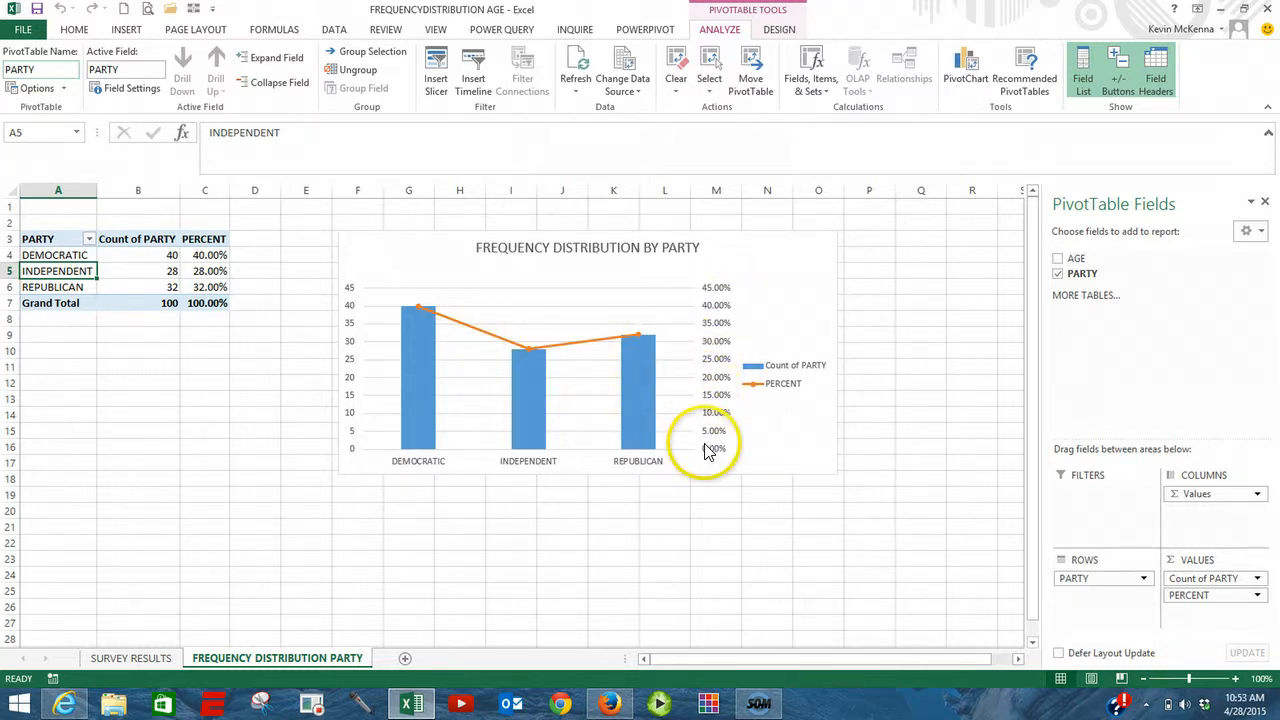
left_click(131, 660)
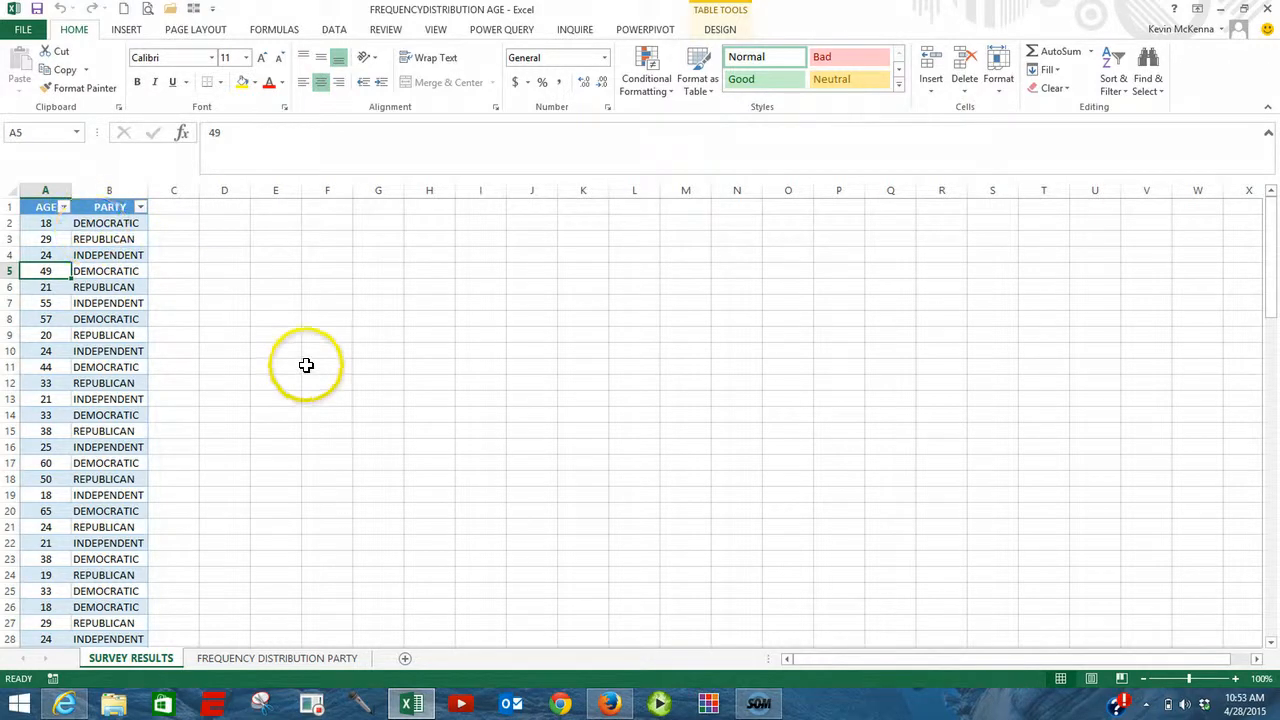
scroll(302, 360, "down", 6)
scroll(300, 356, "down", 19)
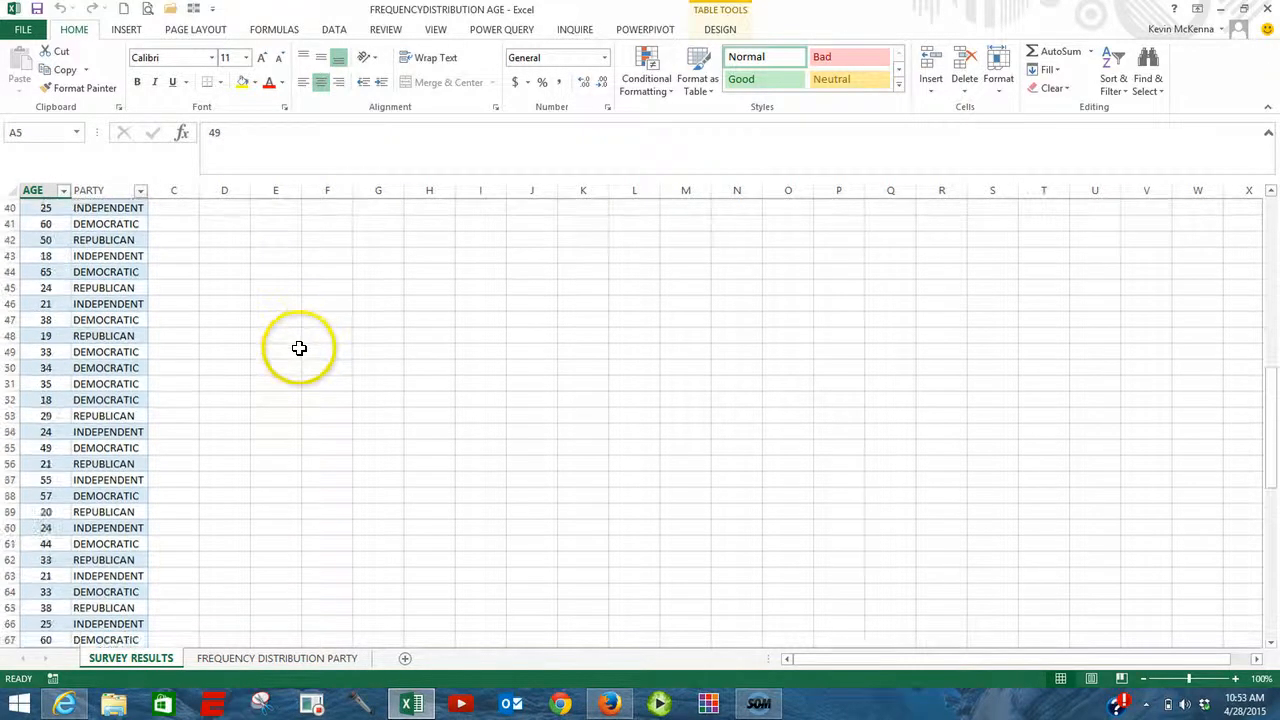
scroll(299, 340, "down", 6)
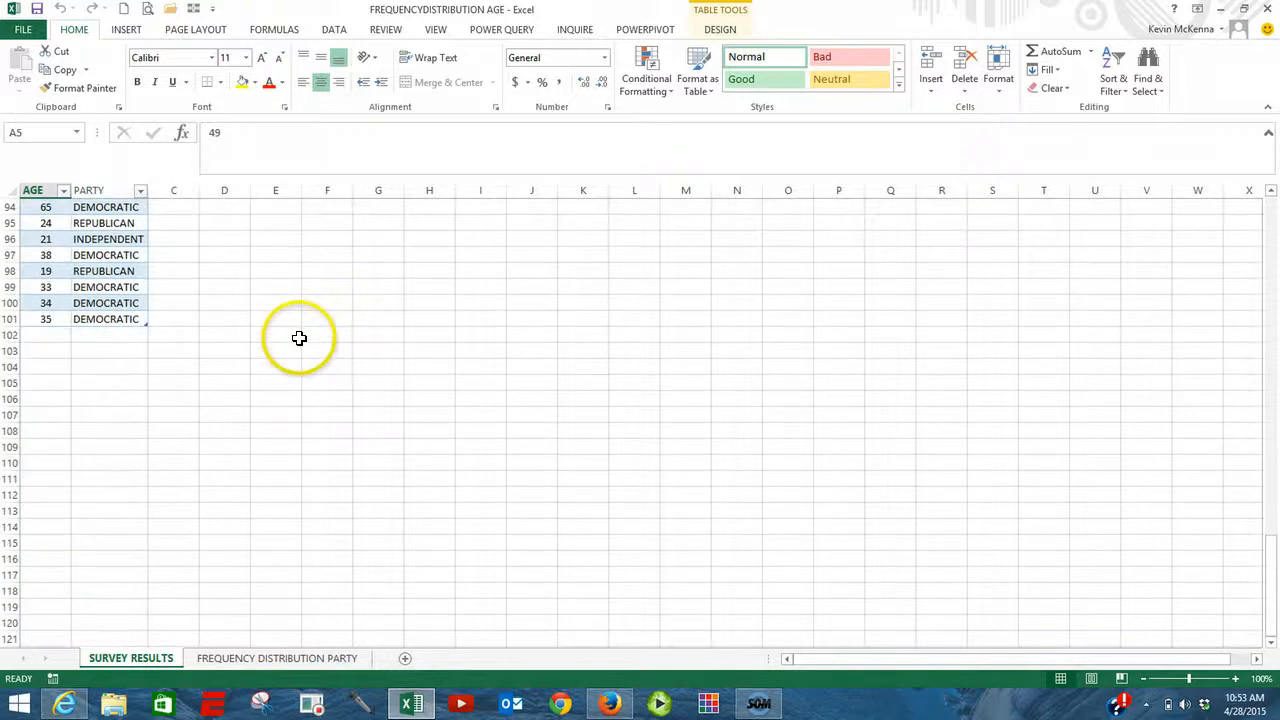
scroll(296, 330, "up", 7)
scroll(293, 307, "up", 20)
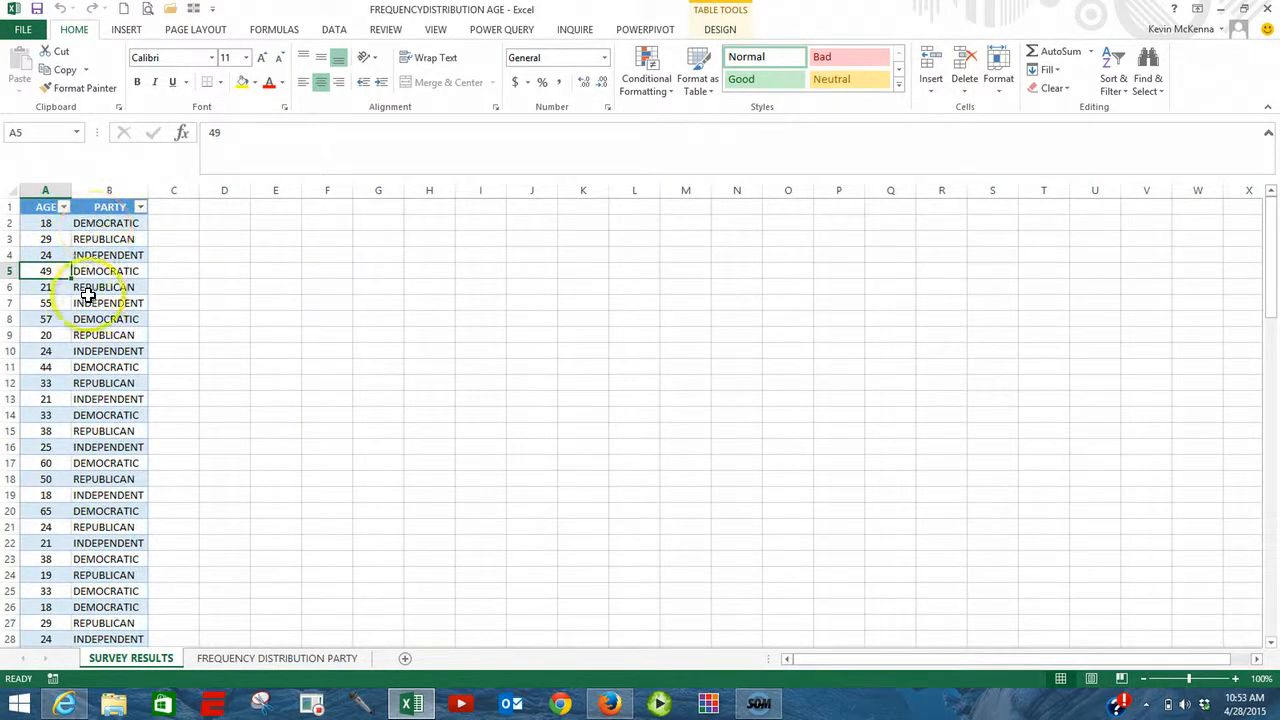
left_click(89, 224)
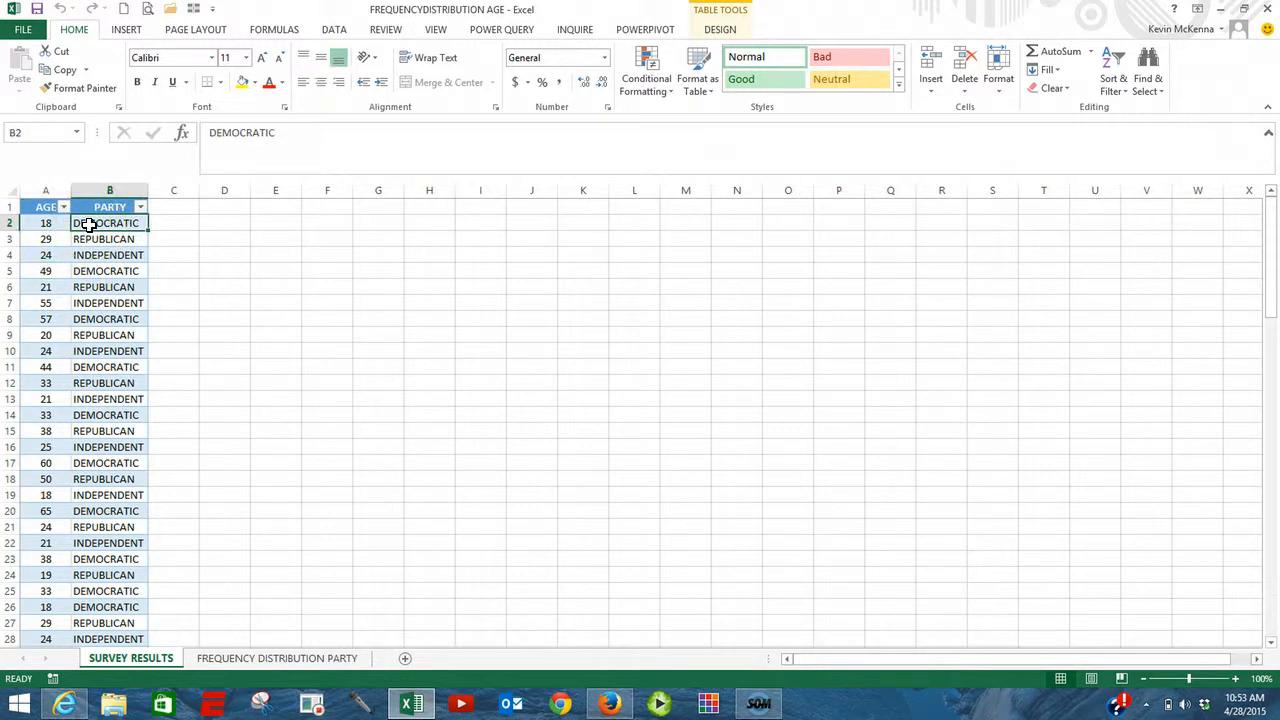
left_click(718, 31)
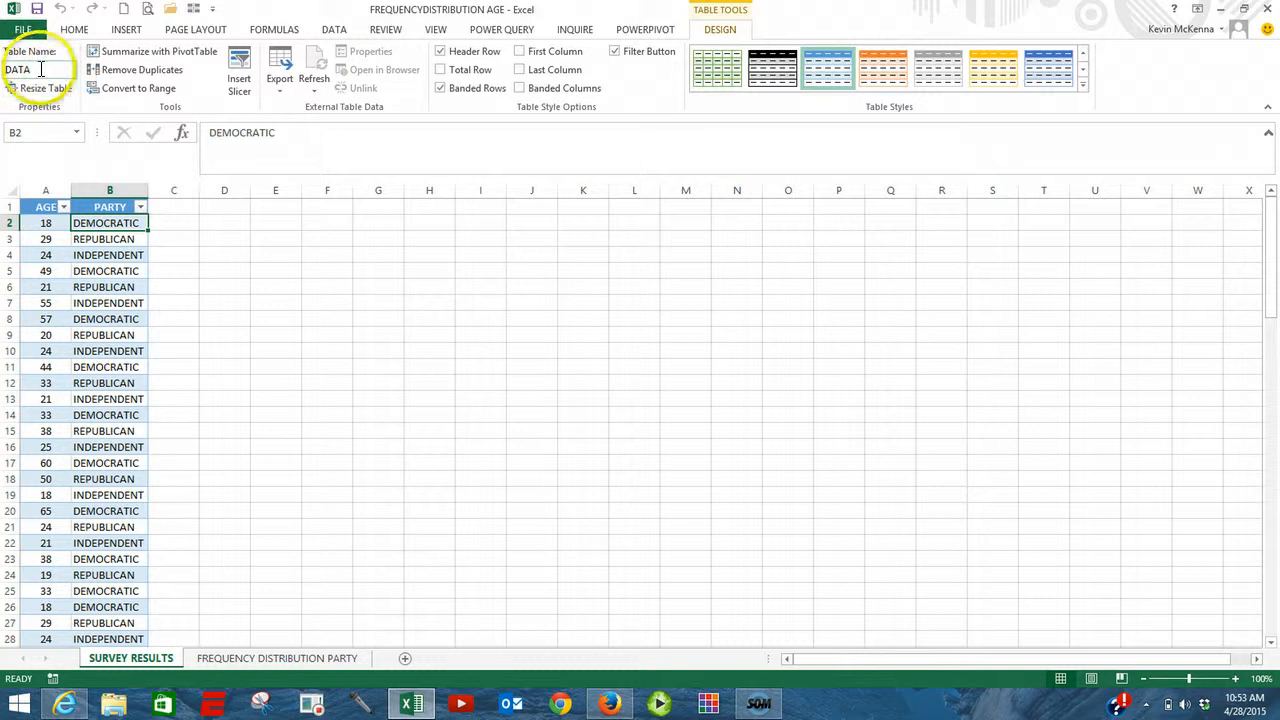
Step: Copy the whole pivot table from the FREQUENCY DISTRIBUTION PARTY sheet and paste it at cell A1 of a new sheet
left_click(300, 660)
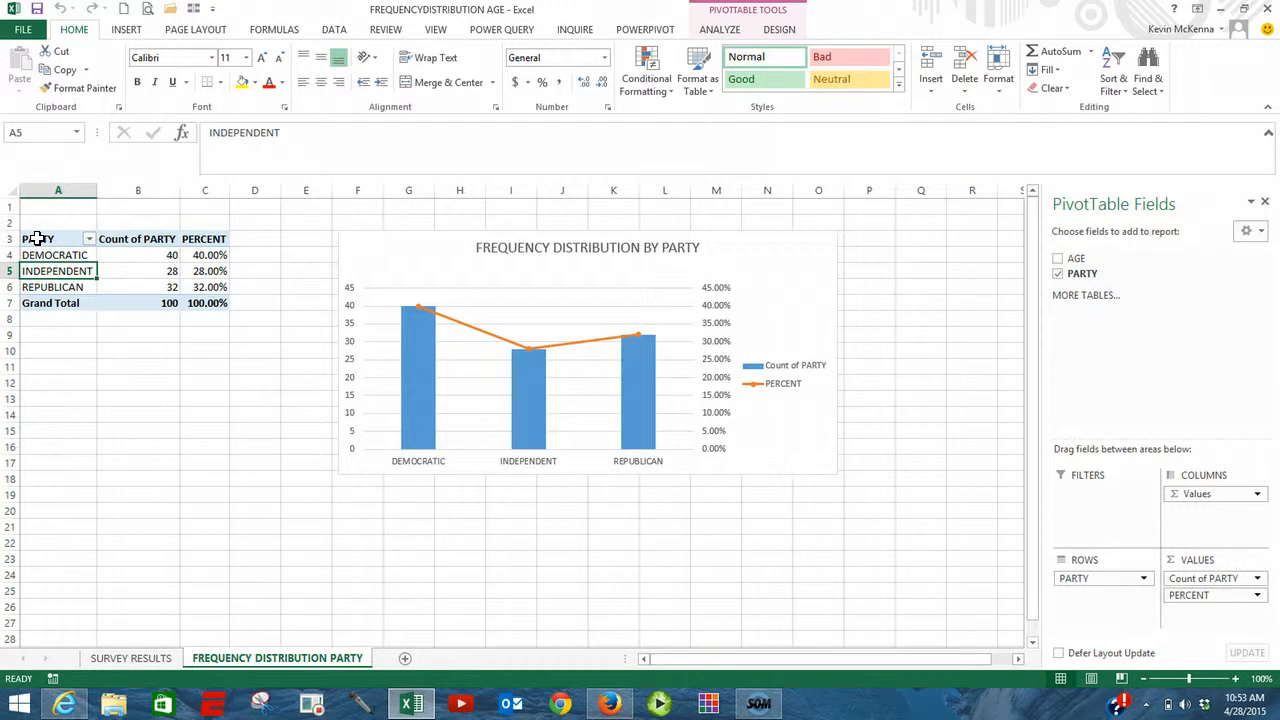
left_click_drag(37, 238, 199, 302)
right_click(199, 302)
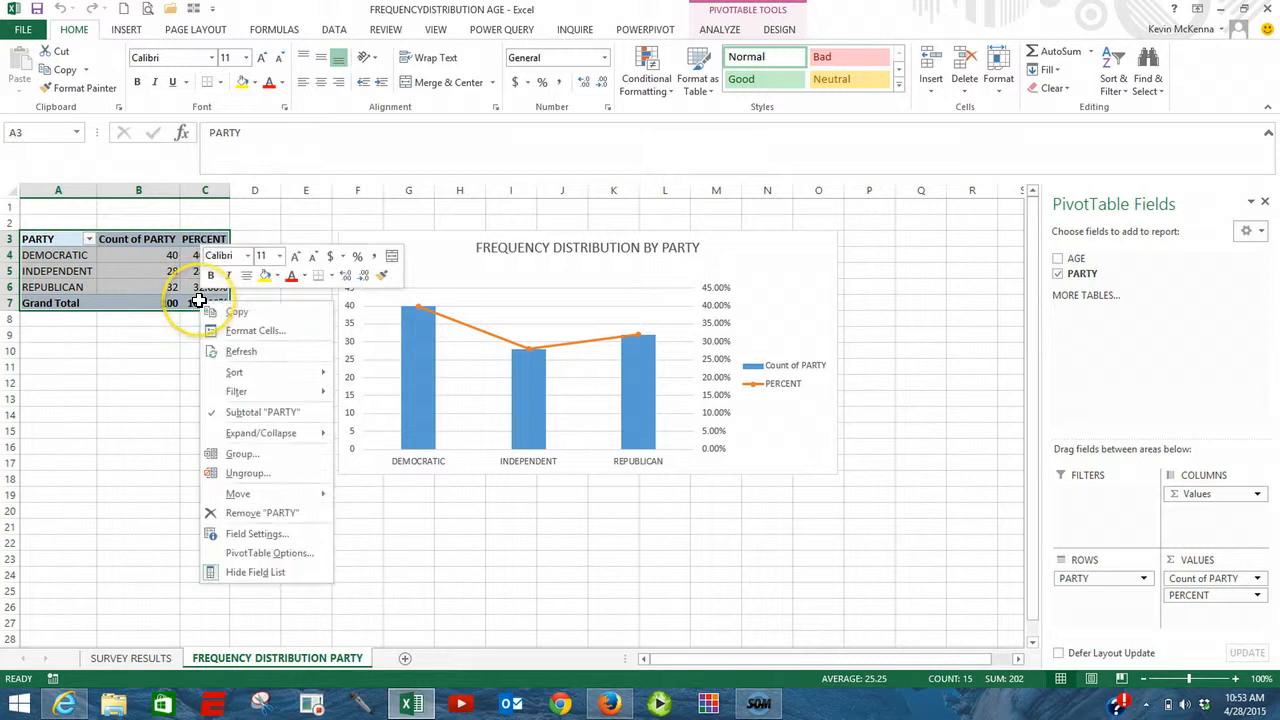
left_click(237, 313)
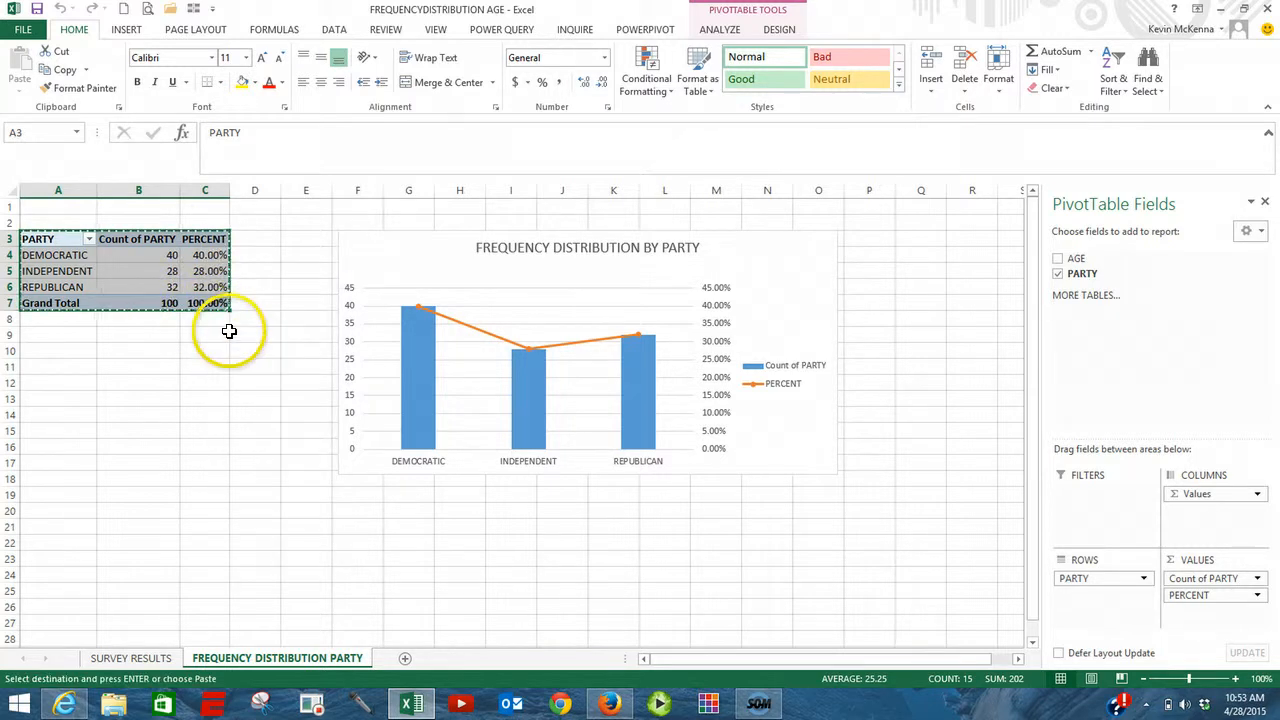
left_click(405, 658)
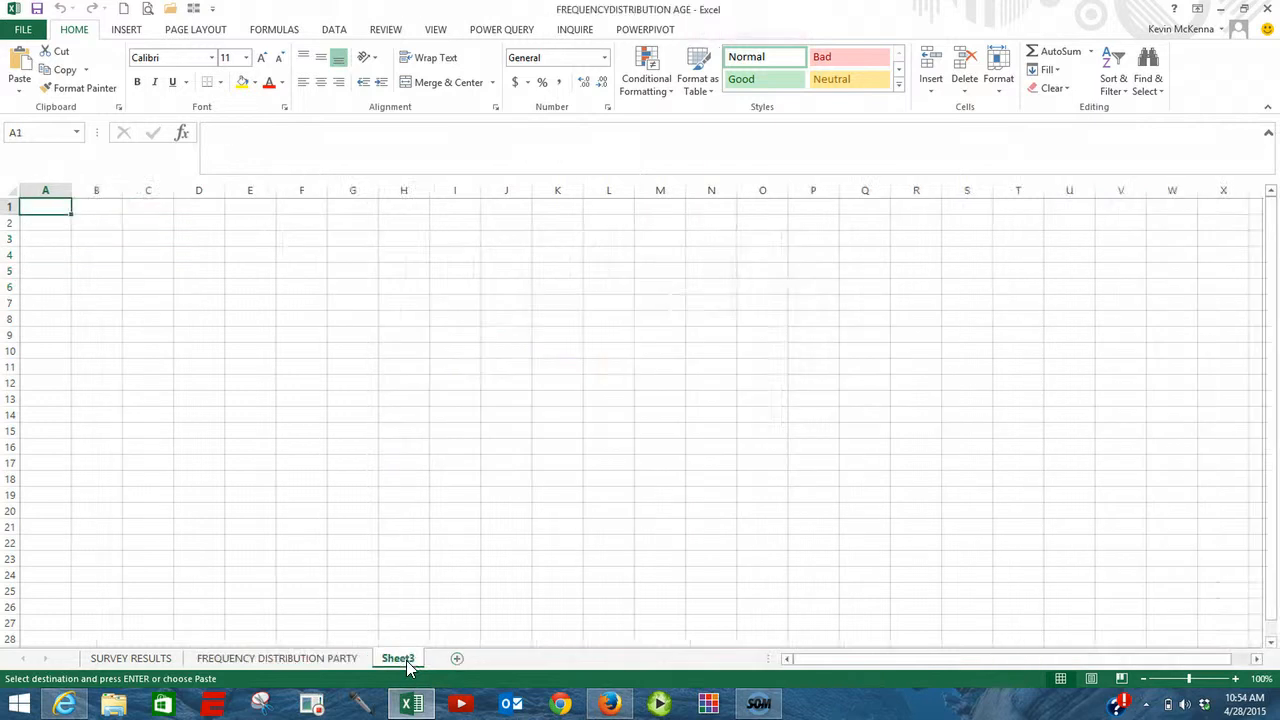
right_click(36, 207)
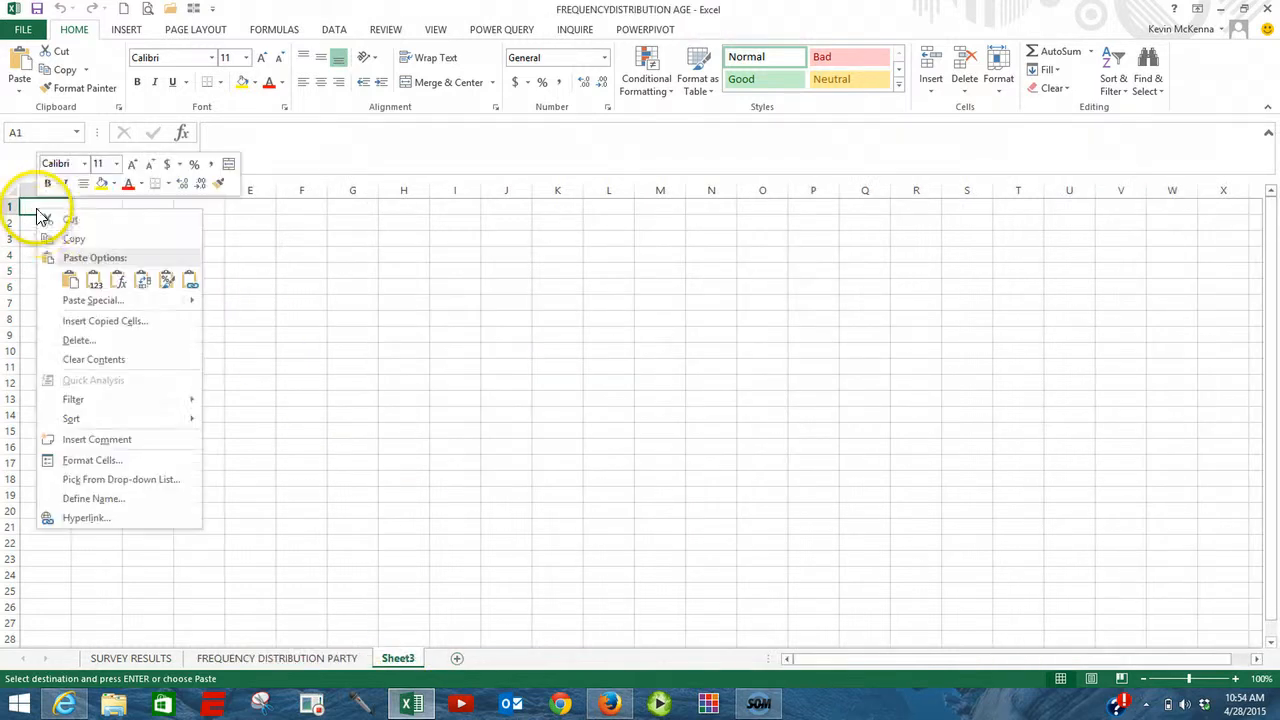
left_click(69, 282)
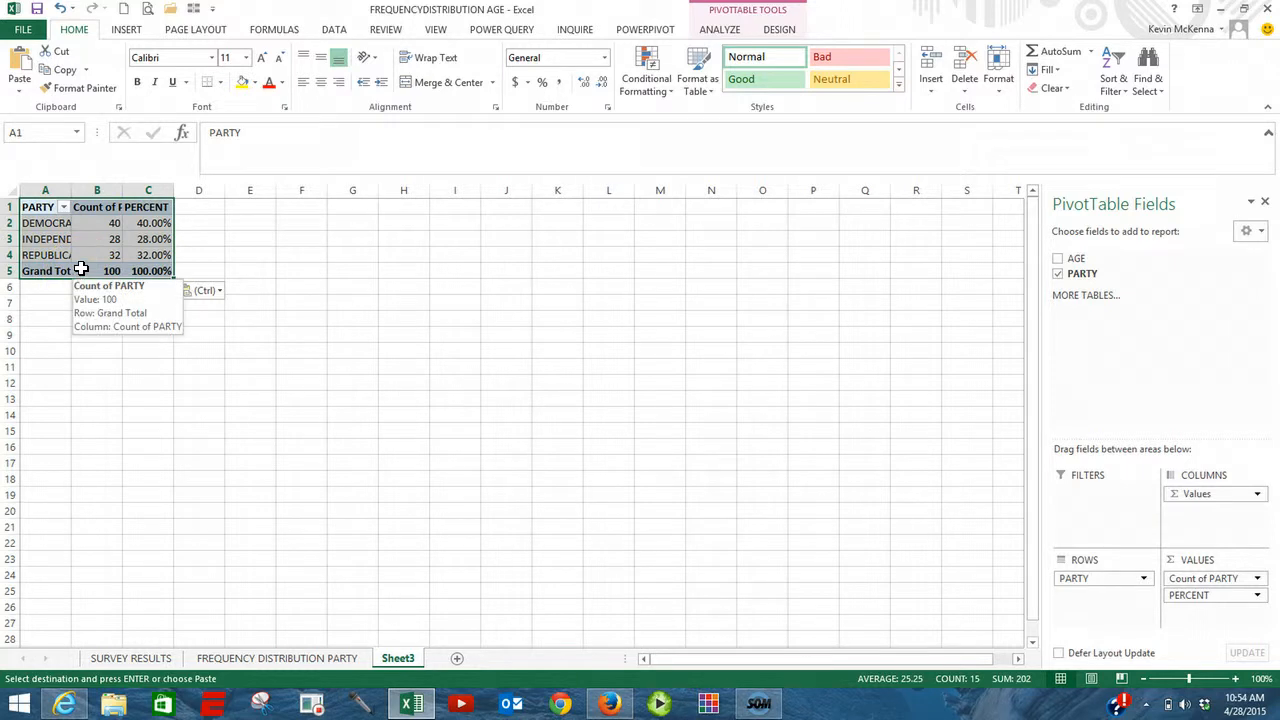
Step: Rename the new sheet FREQUENCY BY AGE and fit column A's width to its contents
double_click(400, 658)
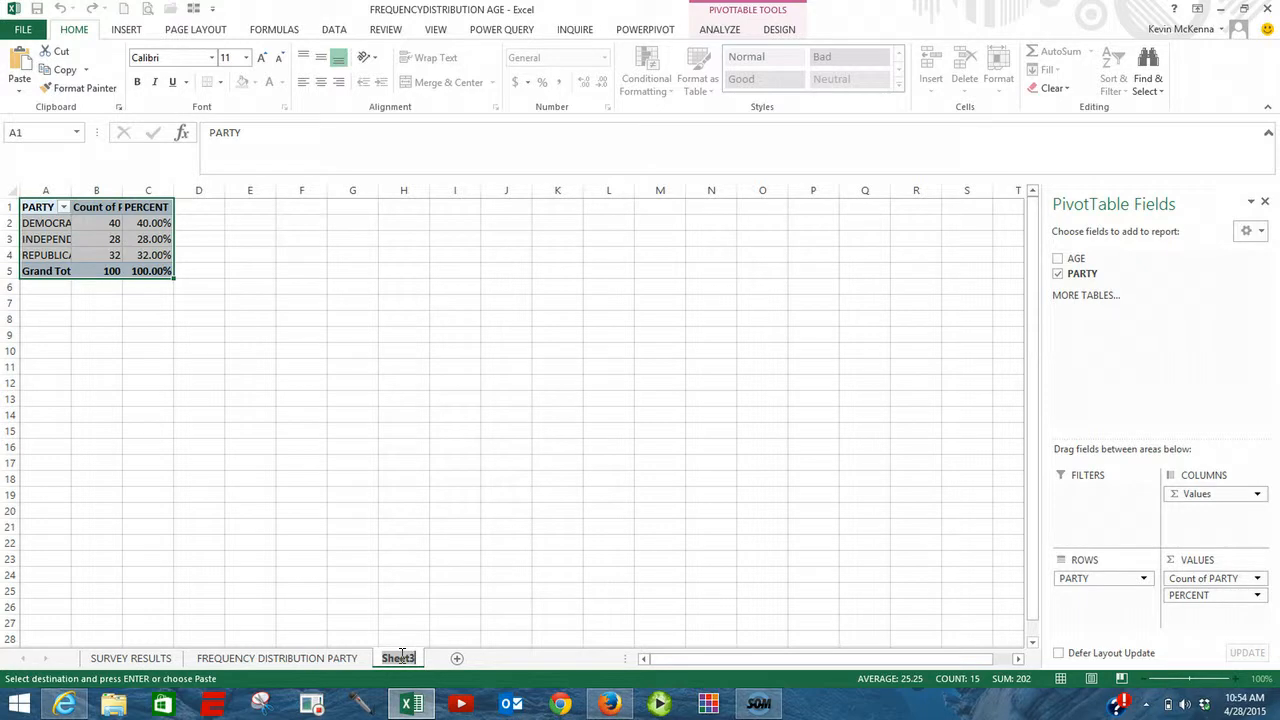
type("FREQUENCY BY AGE")
key("Return")
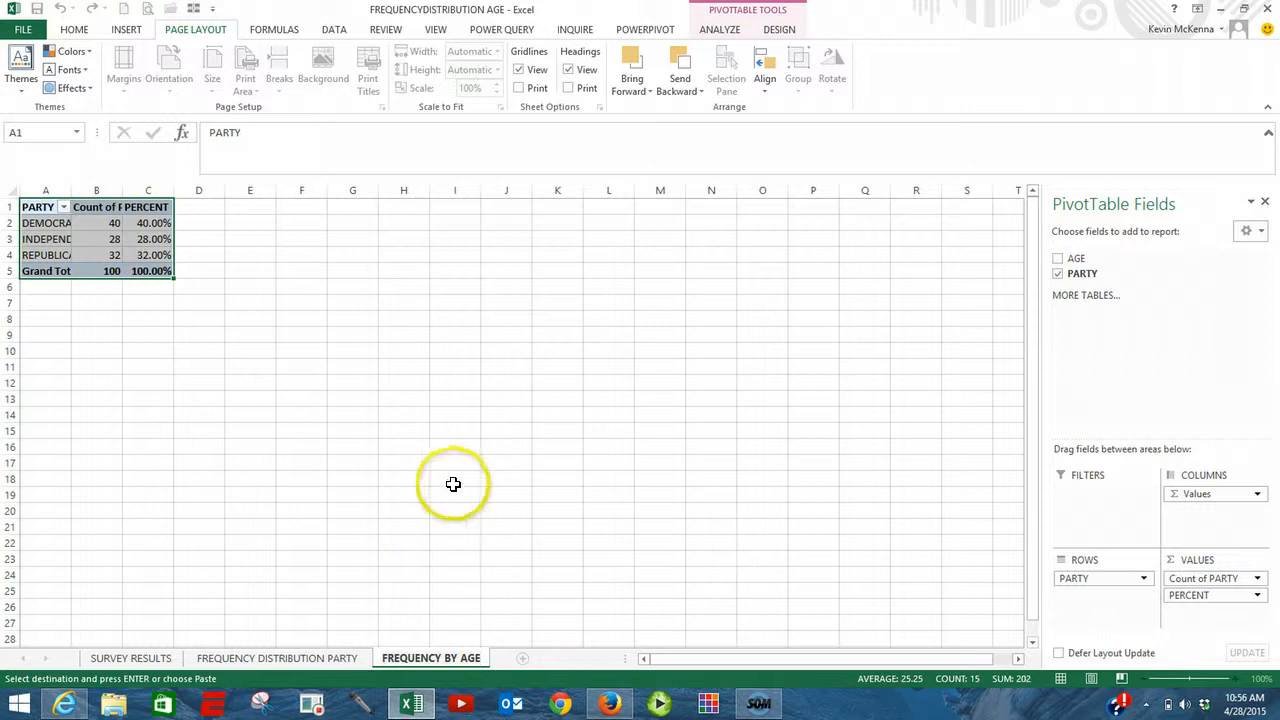
left_click(55, 234)
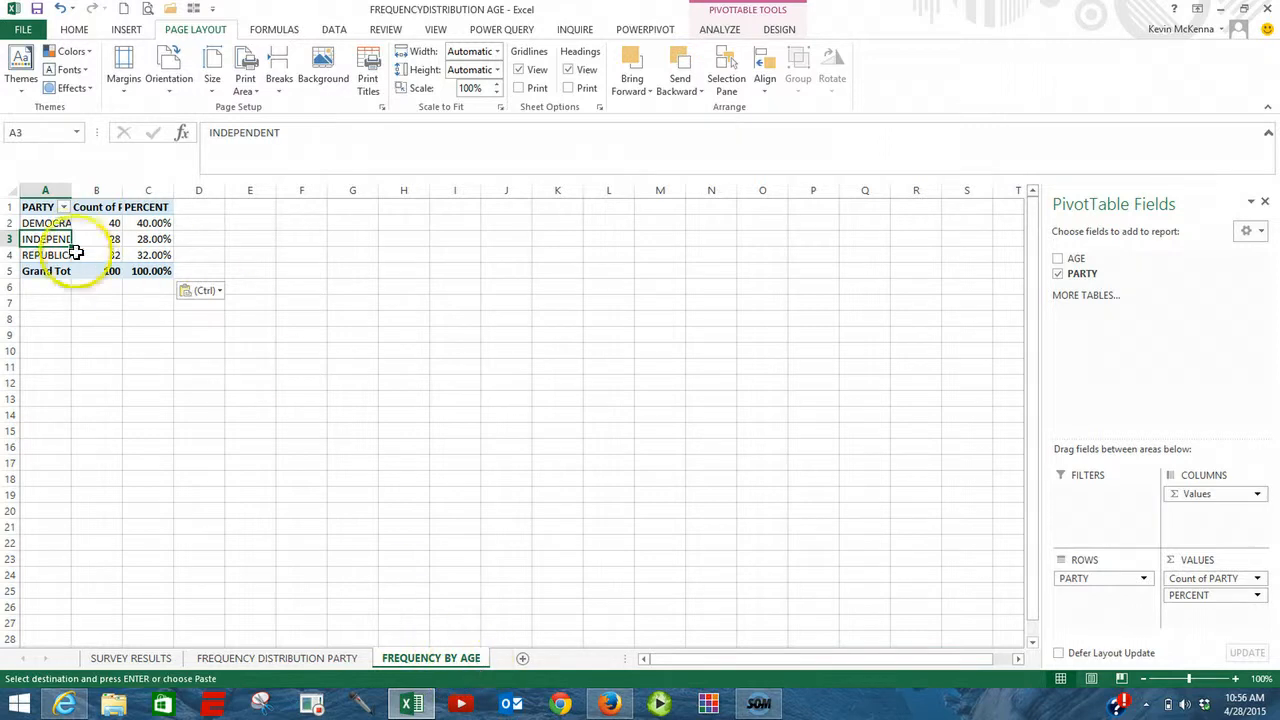
double_click(71, 190)
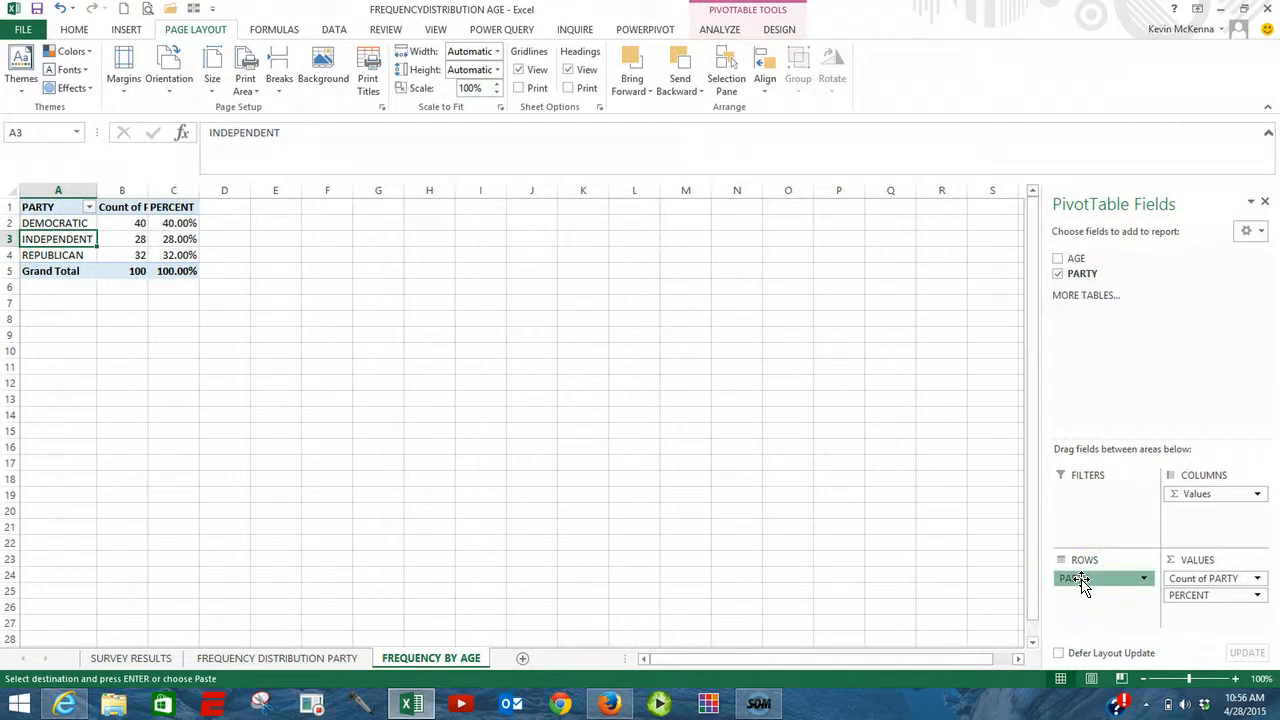
Step: Replace PARTY with AGE in the pivot table's rows and group the ages from 18 to 65 by 10
left_click_drag(1078, 582, 931, 572)
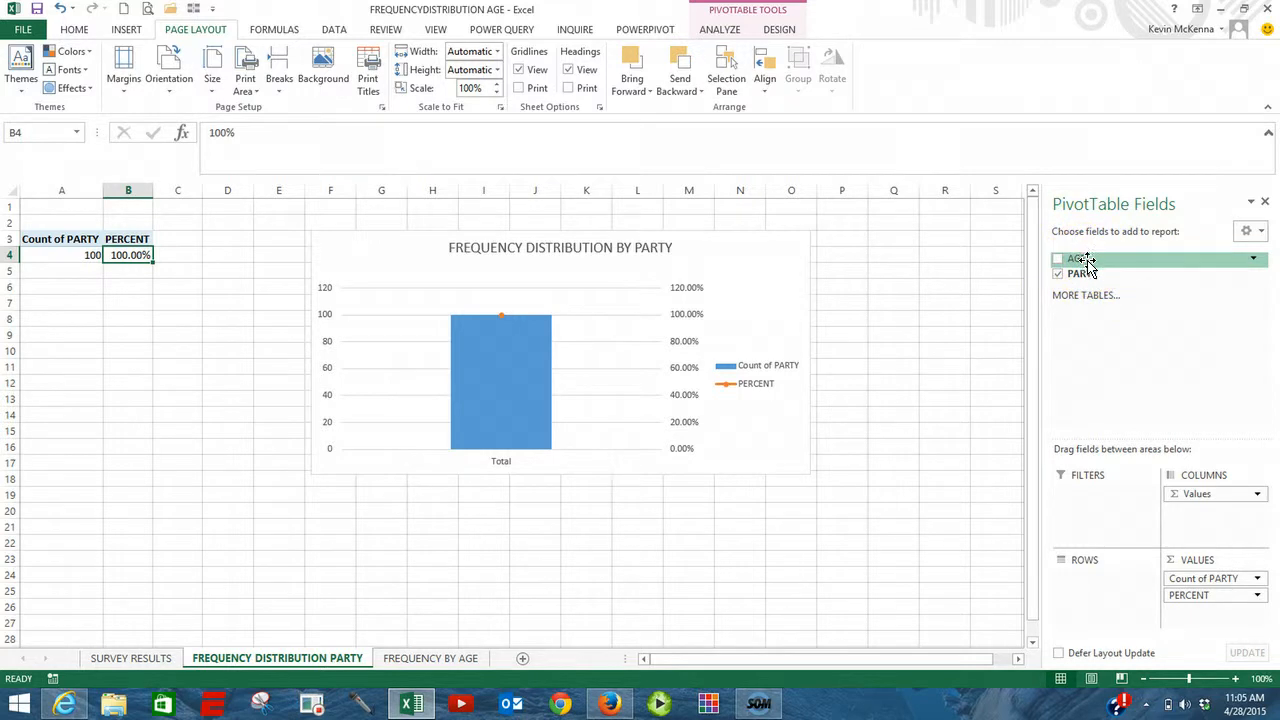
left_click_drag(1087, 262, 1077, 586)
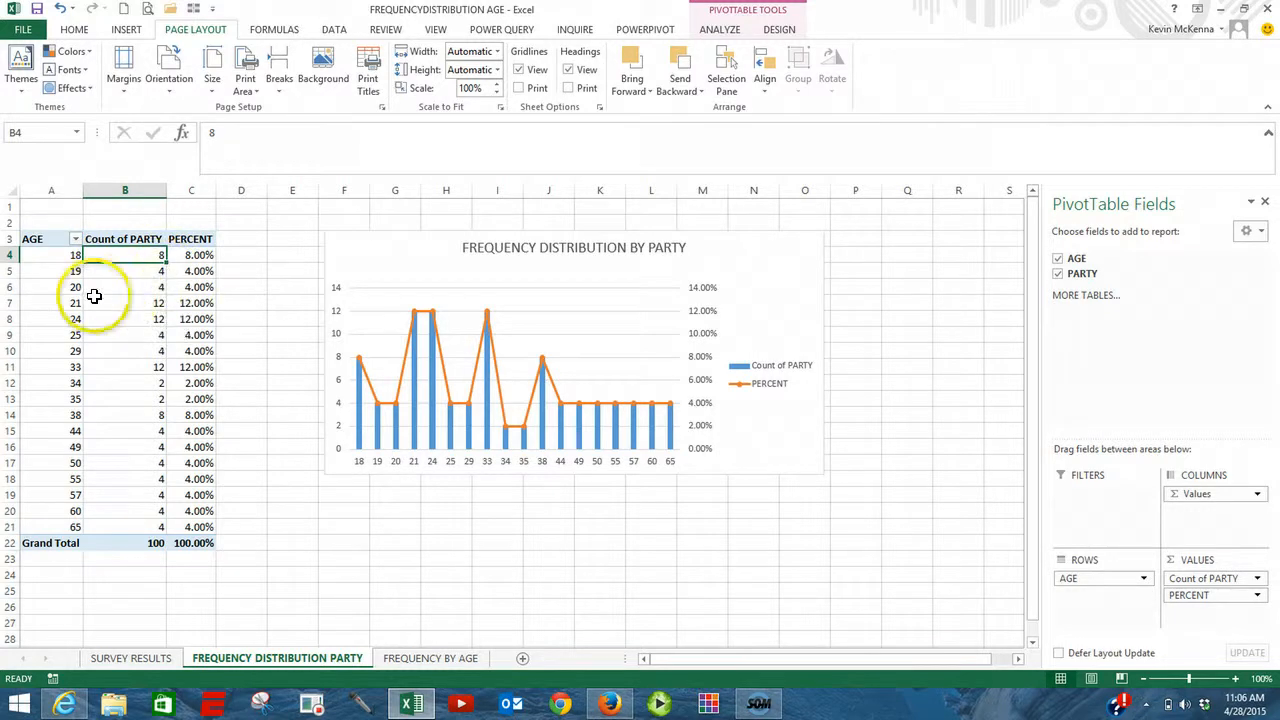
left_click(65, 258)
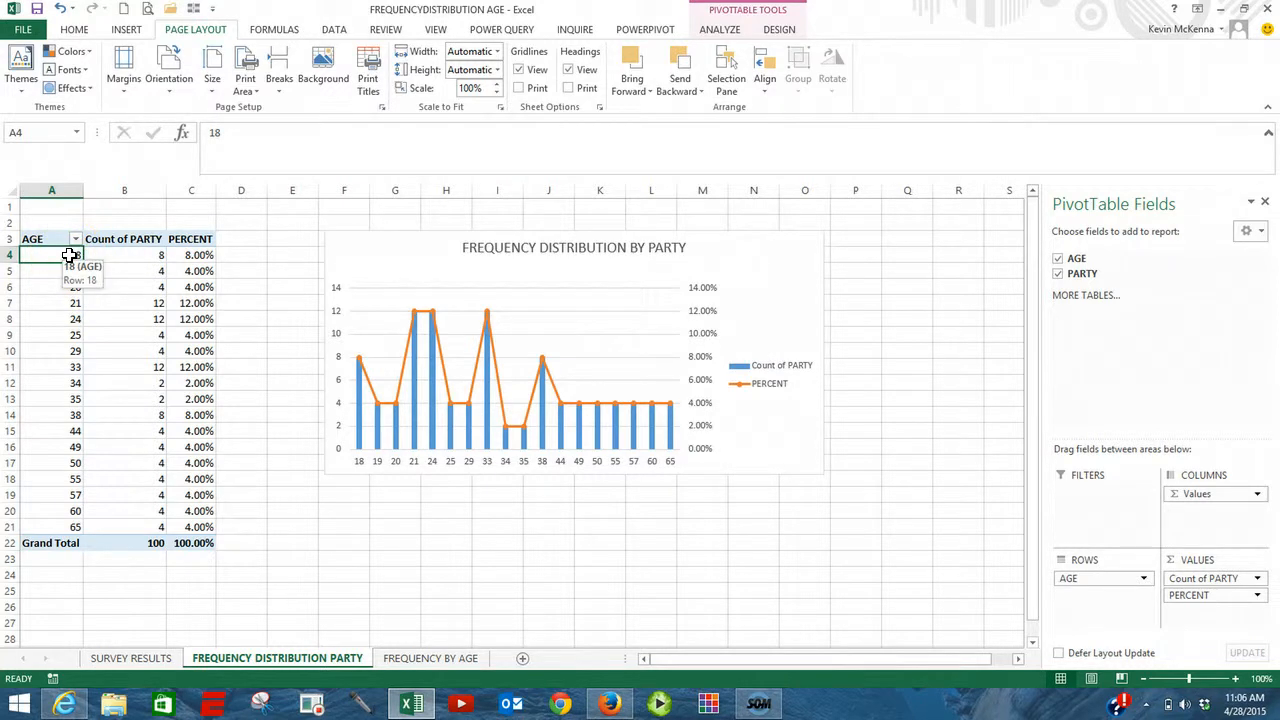
right_click(70, 256)
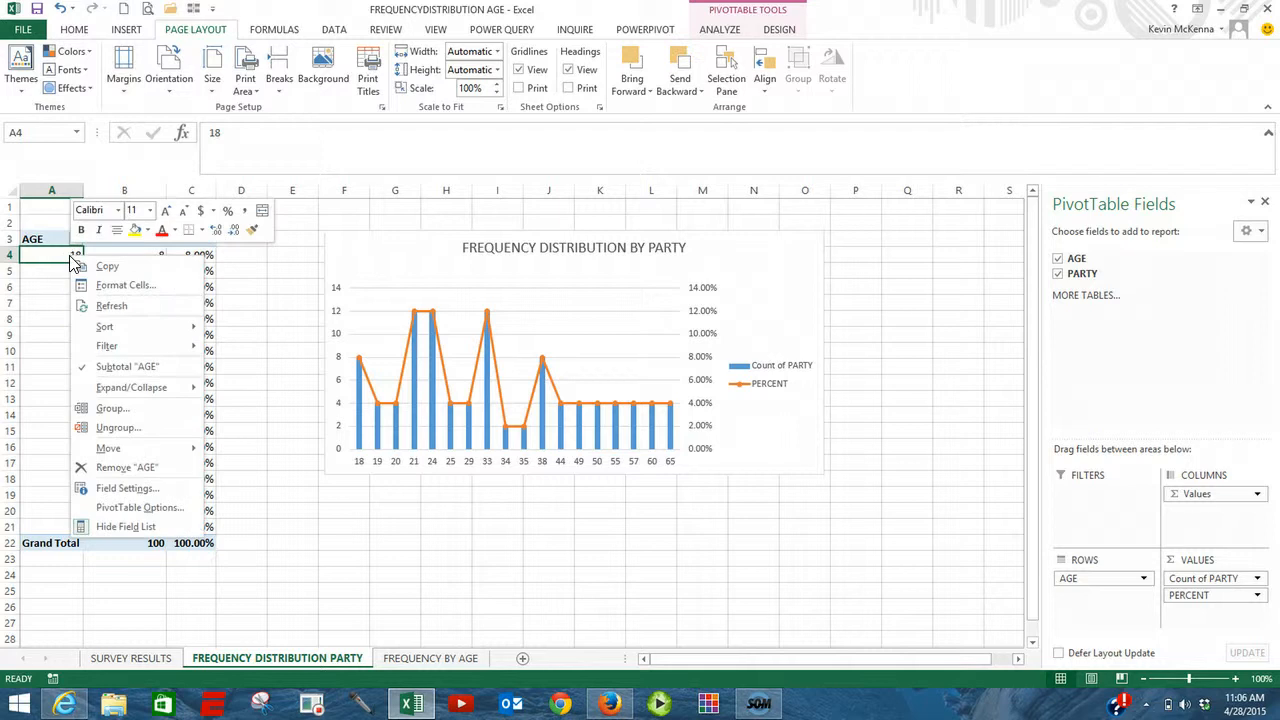
left_click(103, 409)
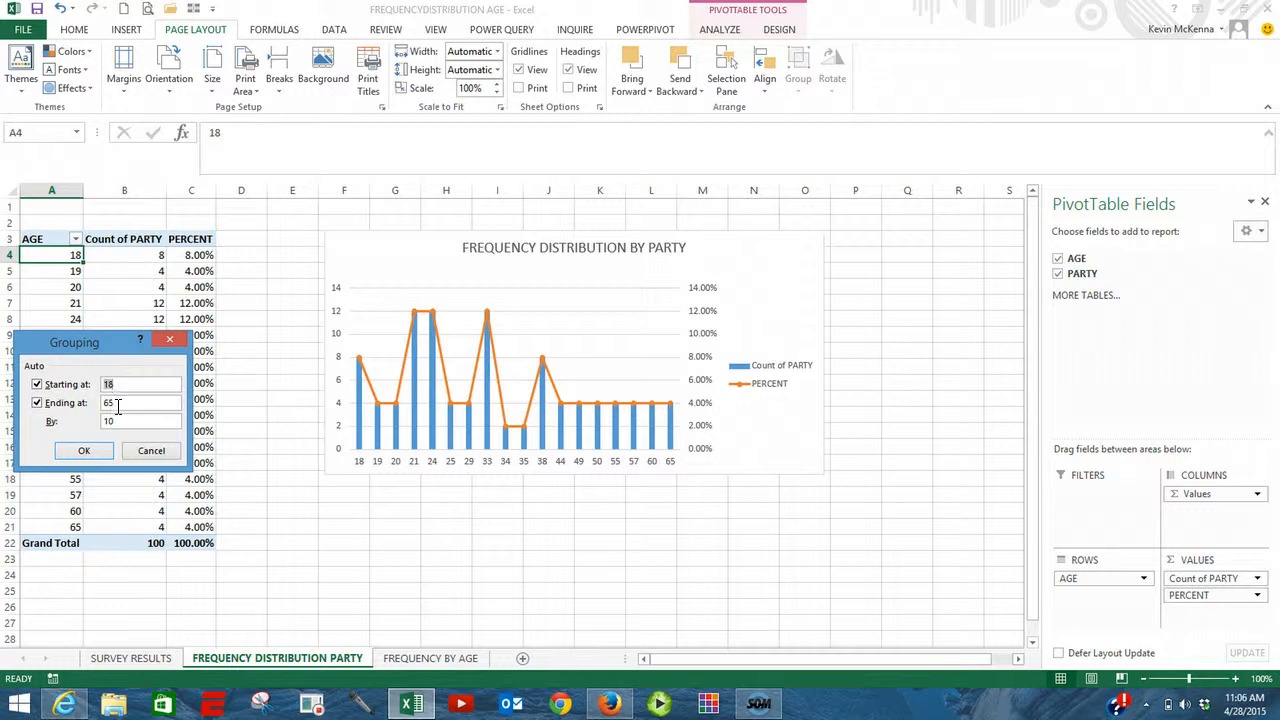
left_click(88, 451)
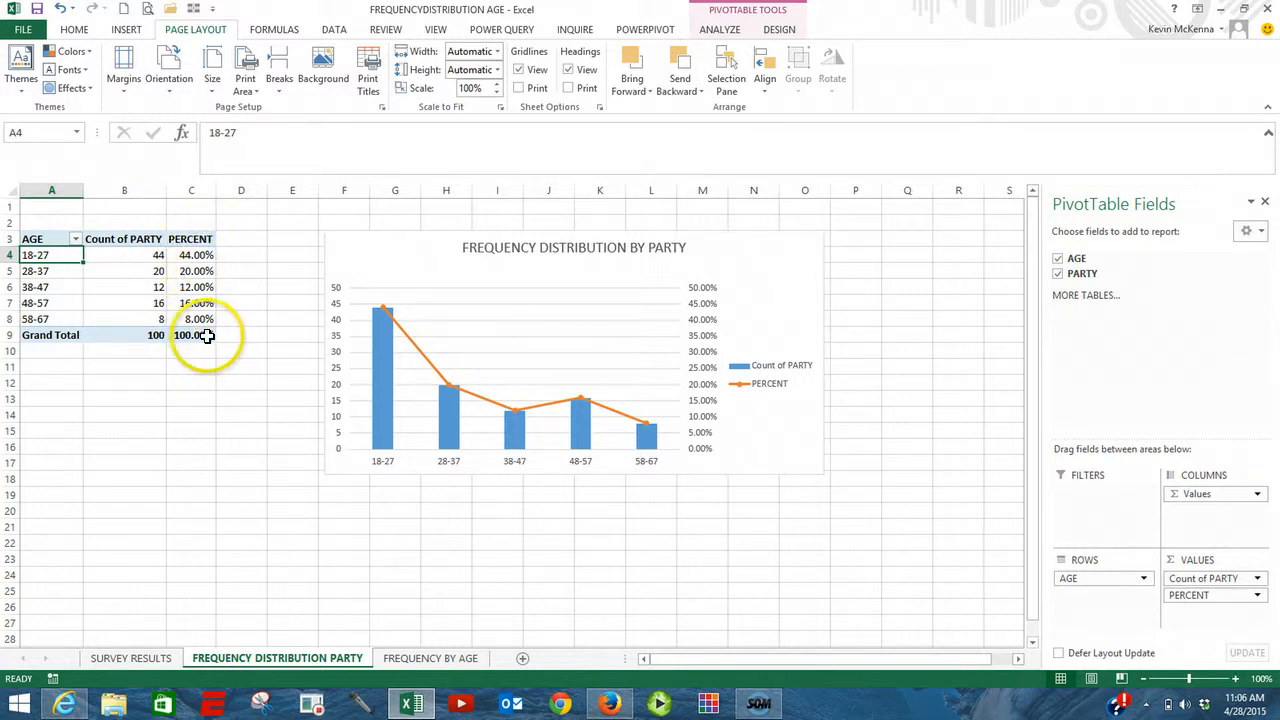
Step: Replace the FREQUENCY DISTRIBUTION BY PARTY chart with a new default pivot chart of the age groups, placed beside the top of the table
left_click(795, 251)
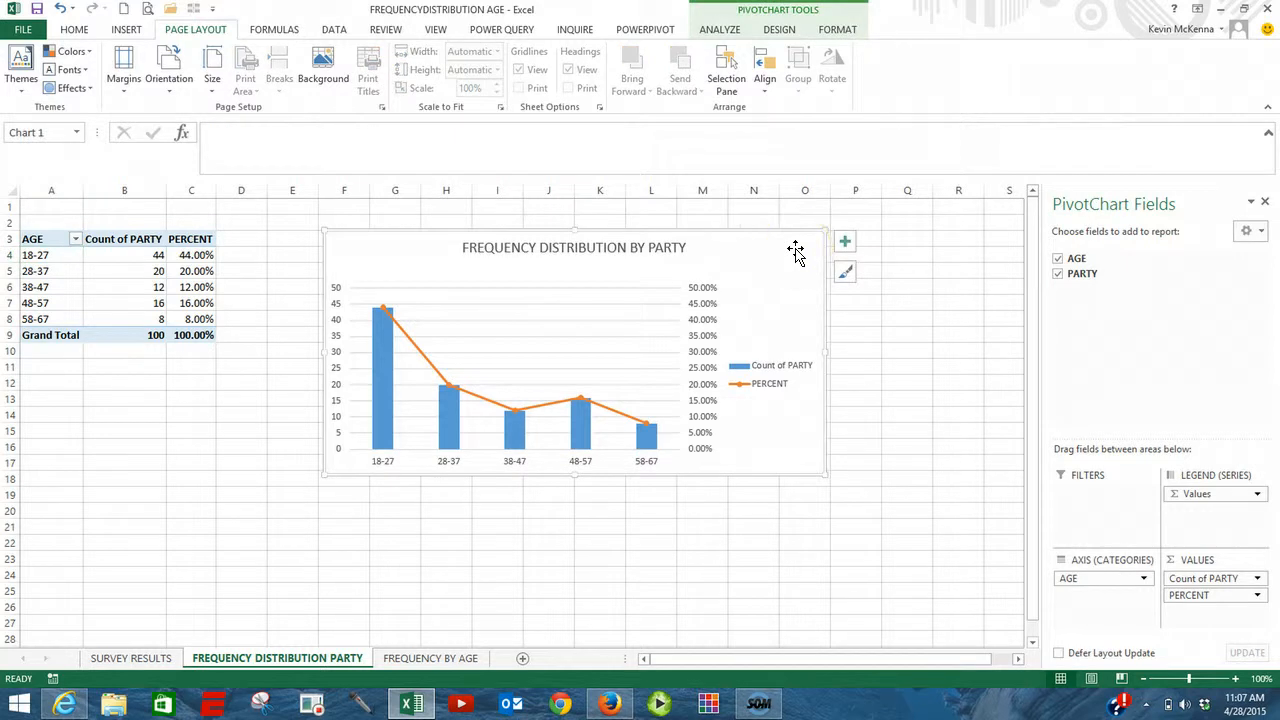
key("Delete")
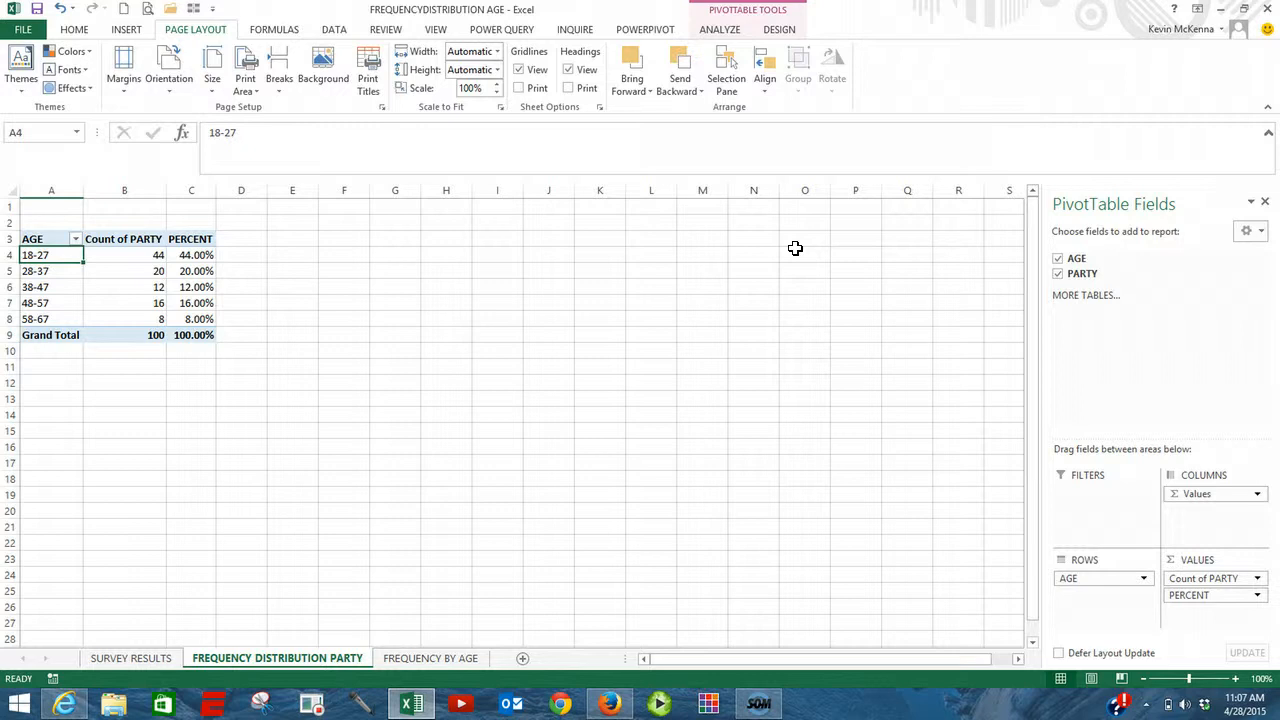
left_click(63, 254)
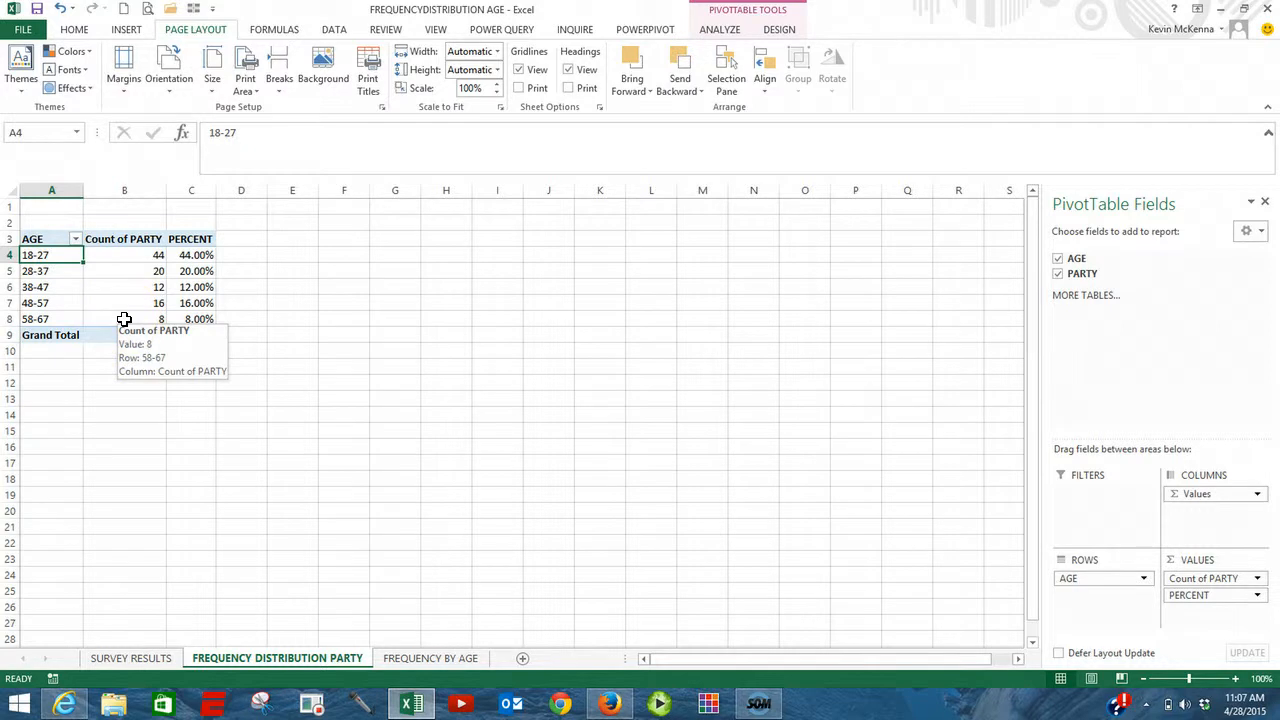
key("alt+F1")
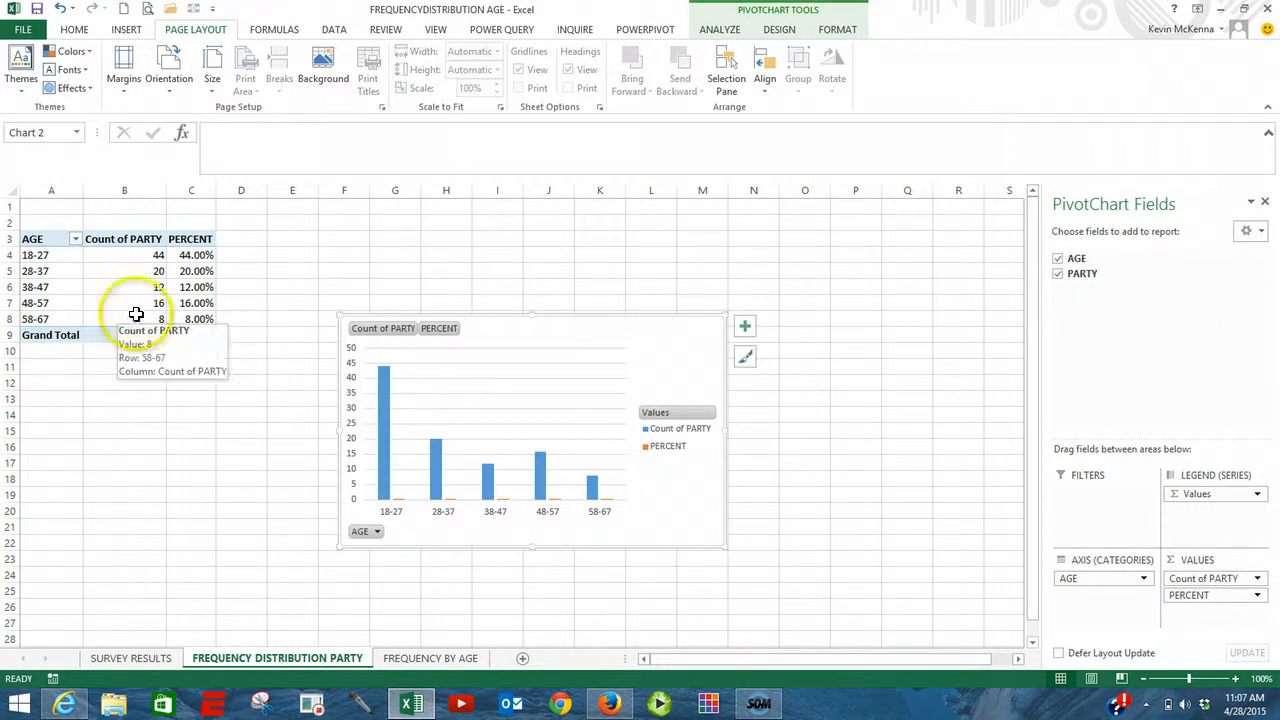
left_click_drag(560, 354, 557, 233)
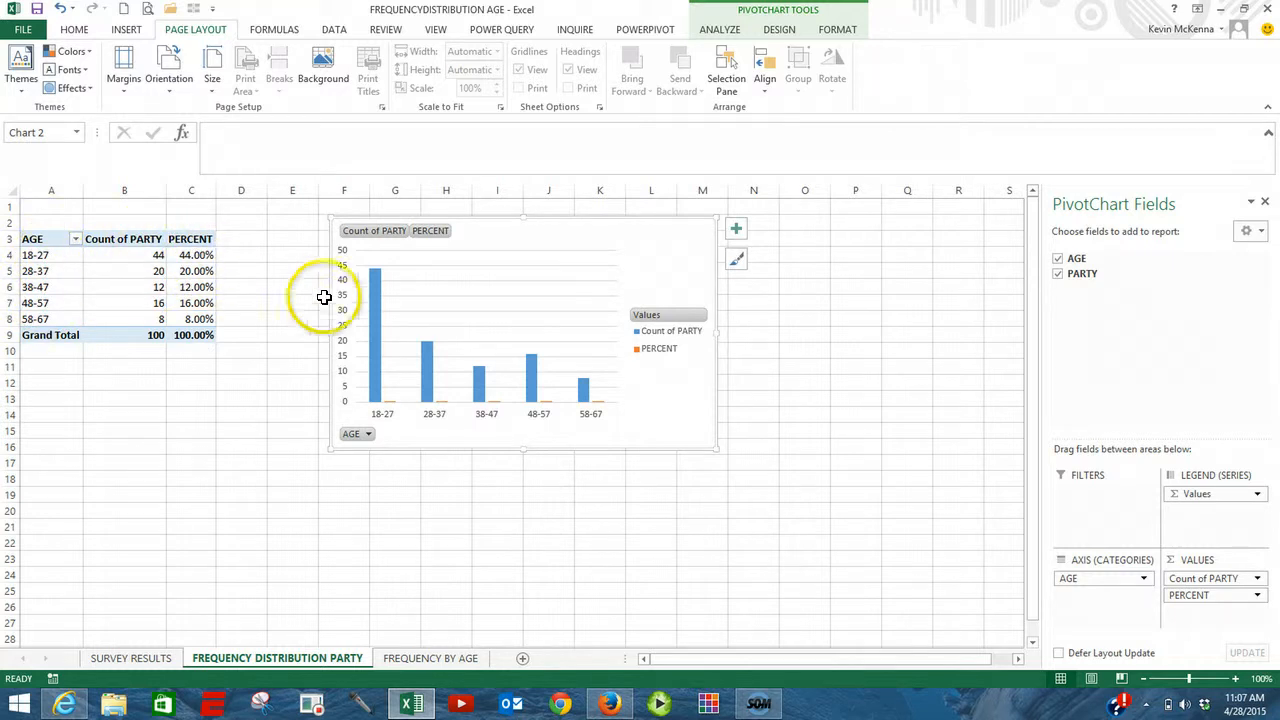
Step: Change the chart to a combo with Count of PARTY as clustered columns and PERCENT as a line with markers on the secondary axis
left_click(490, 302)
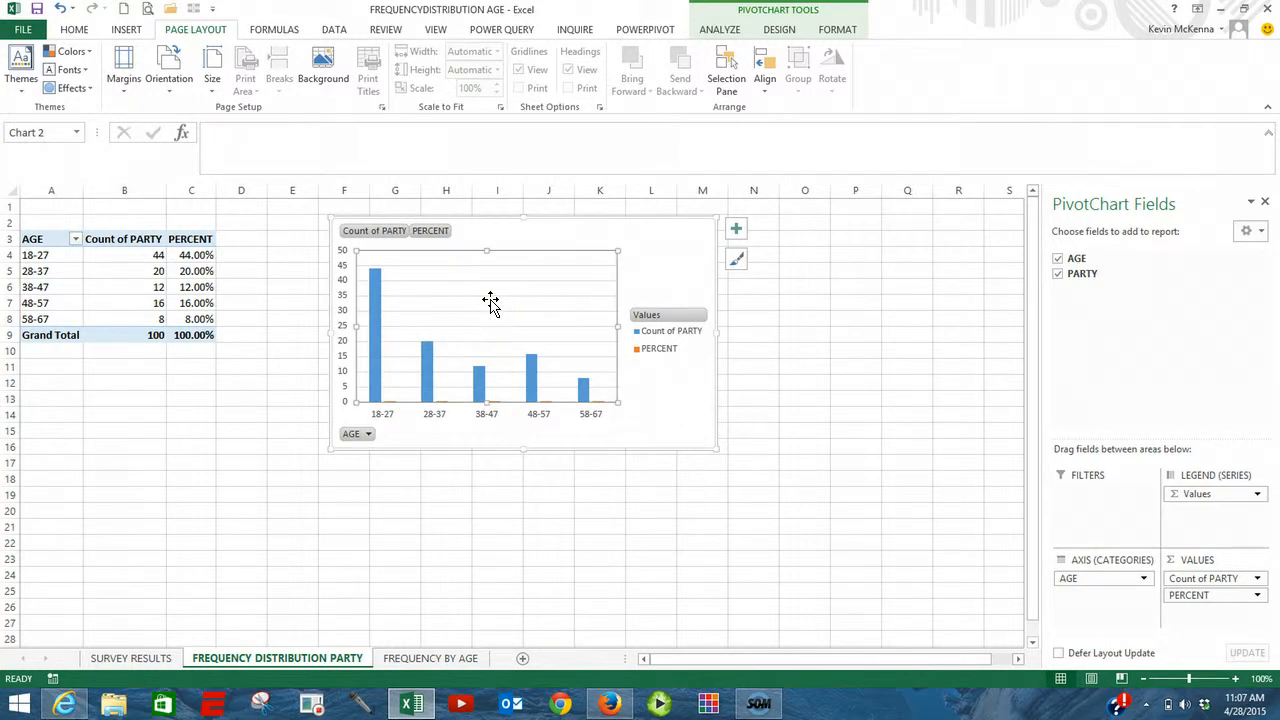
right_click(490, 307)
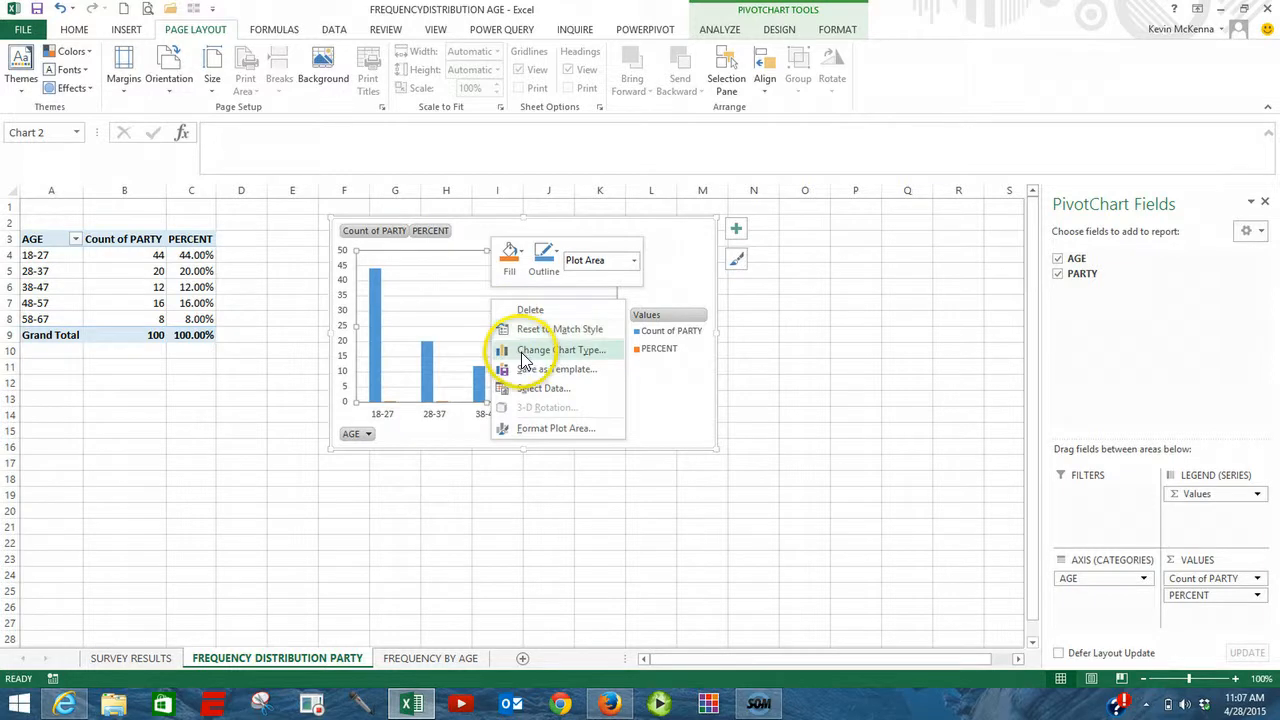
left_click(521, 351)
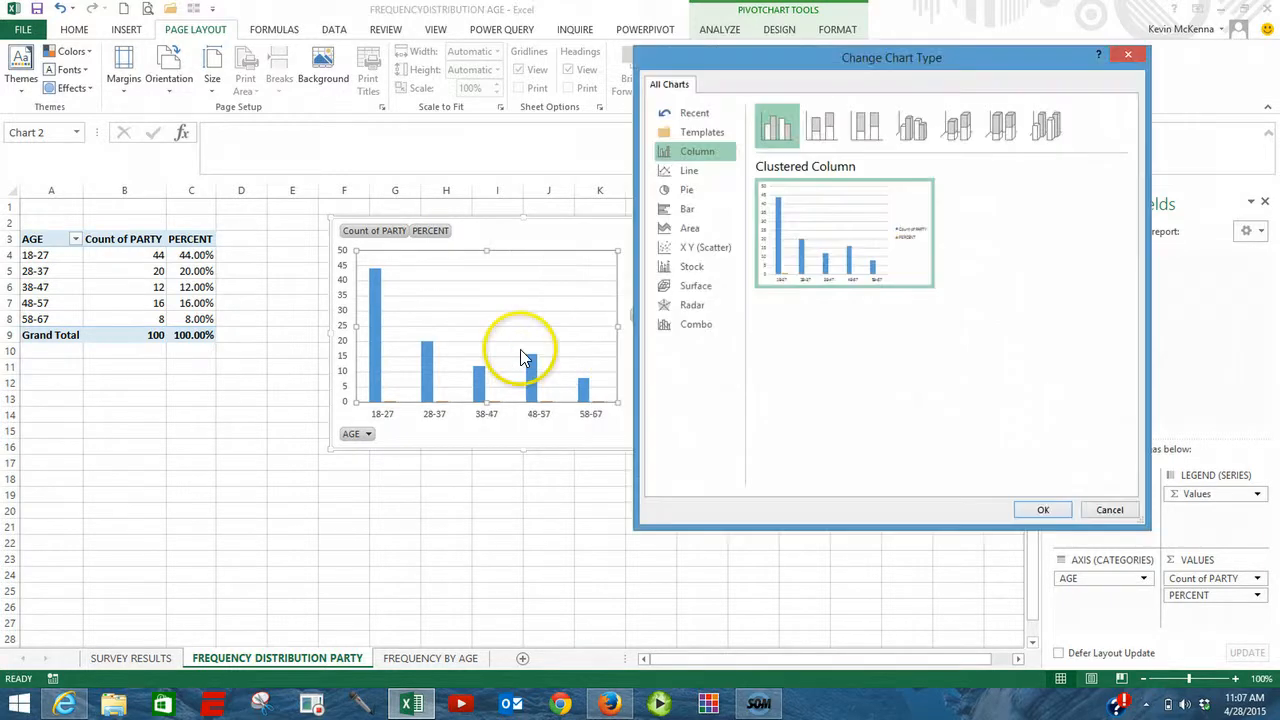
left_click(685, 334)
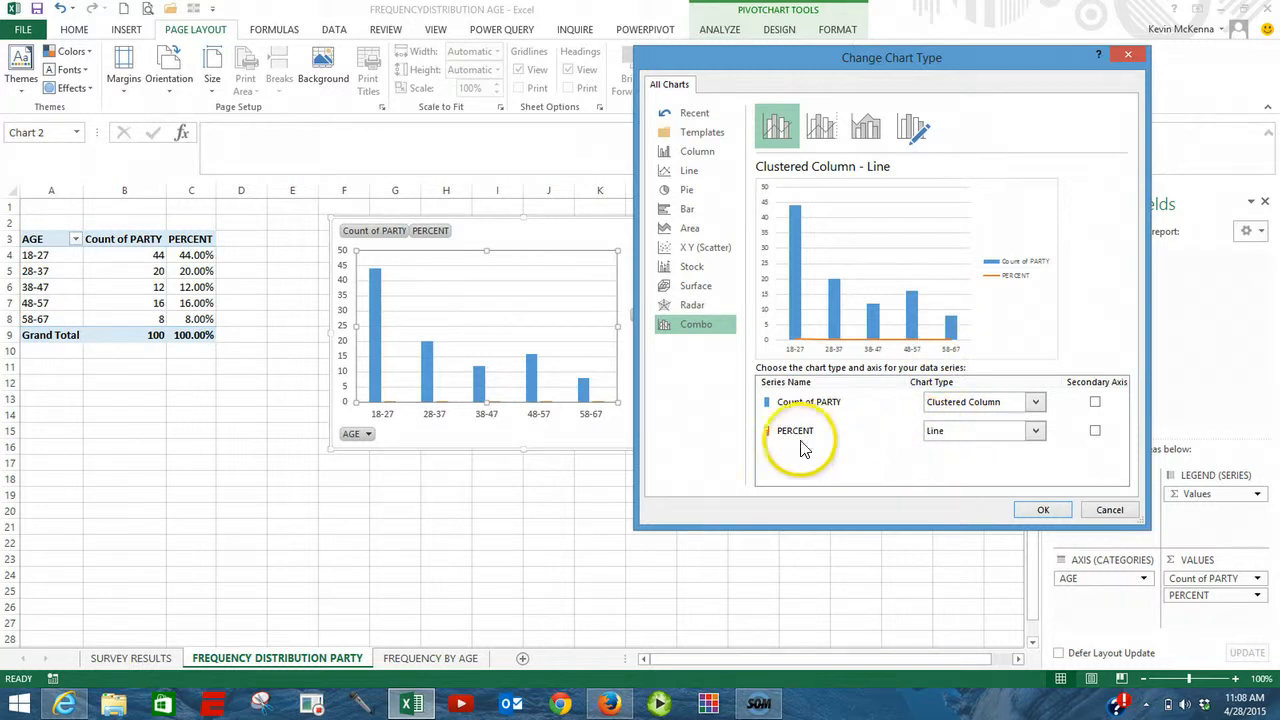
left_click(1036, 432)
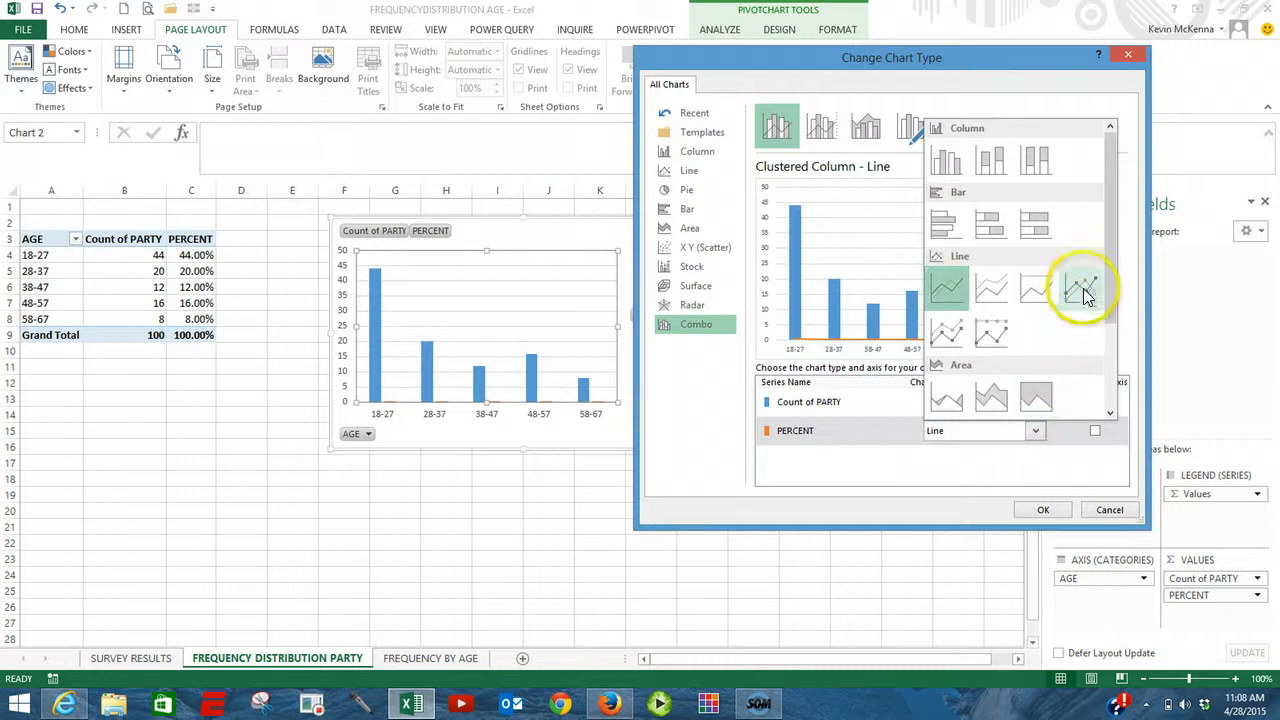
left_click(1083, 289)
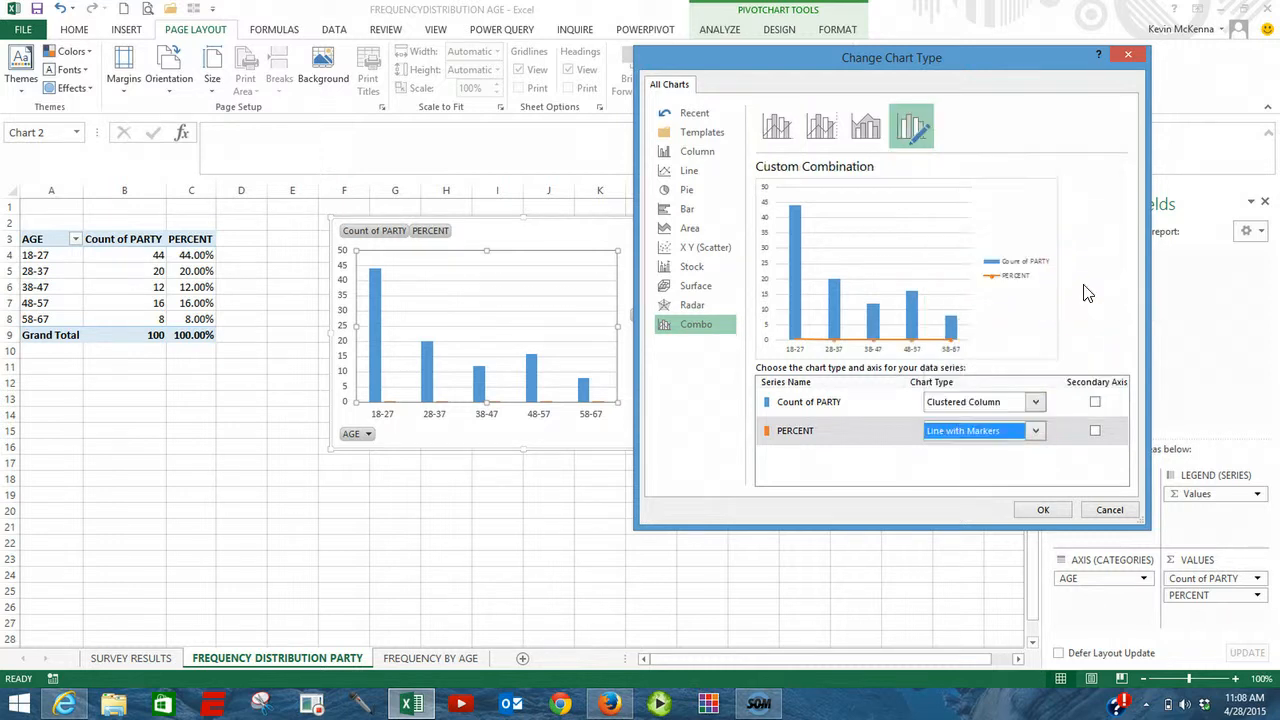
left_click(1095, 431)
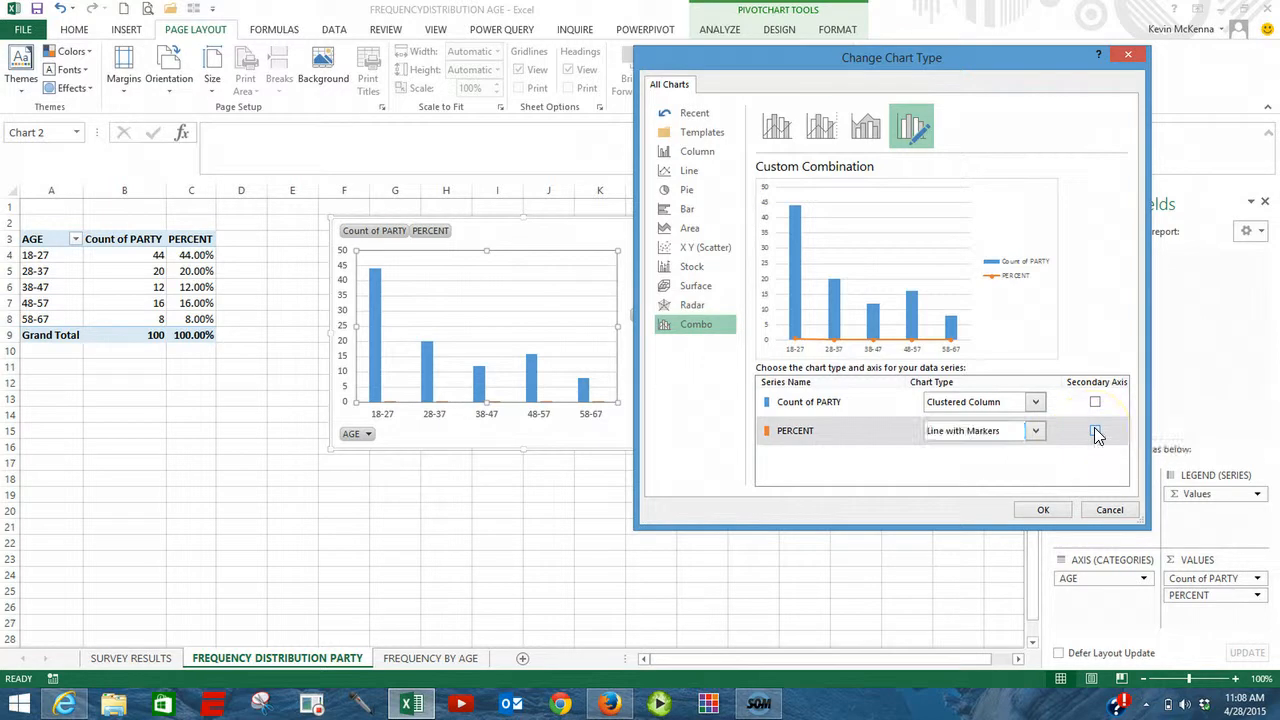
left_click(1043, 511)
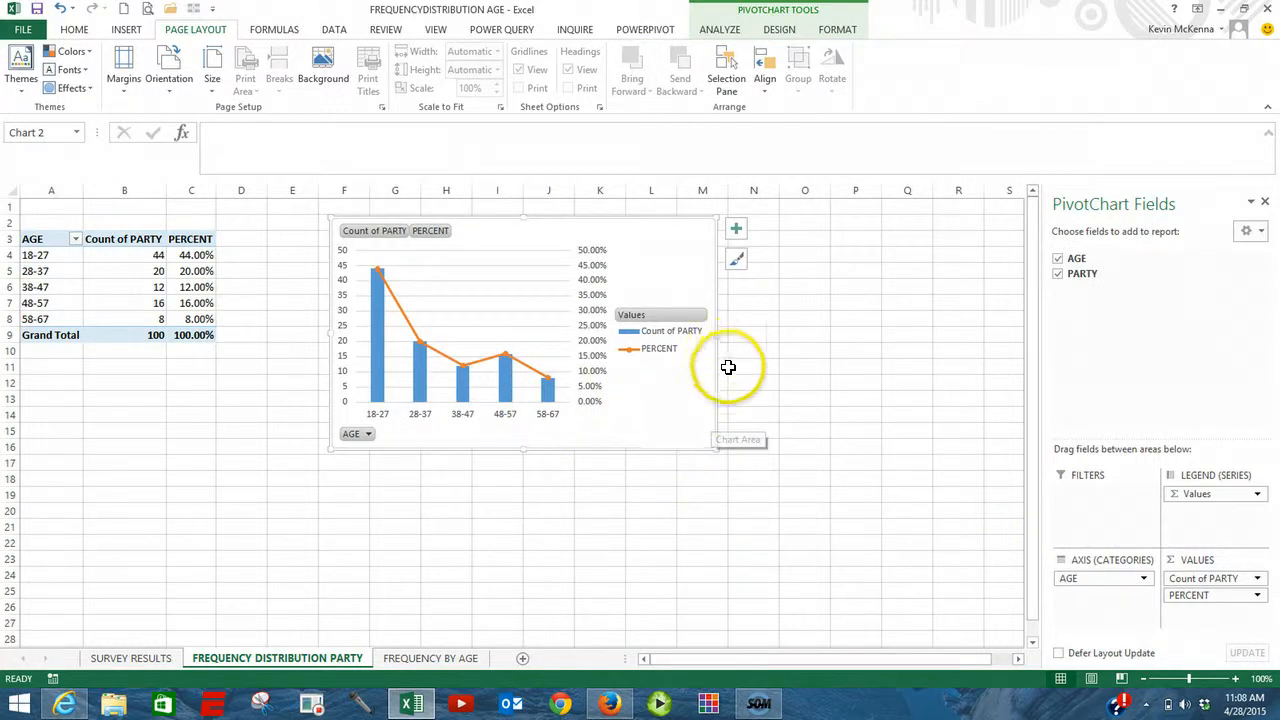
Step: Widen the chart to about the edge of column N and hide all of its field buttons
left_click_drag(725, 331, 795, 336)
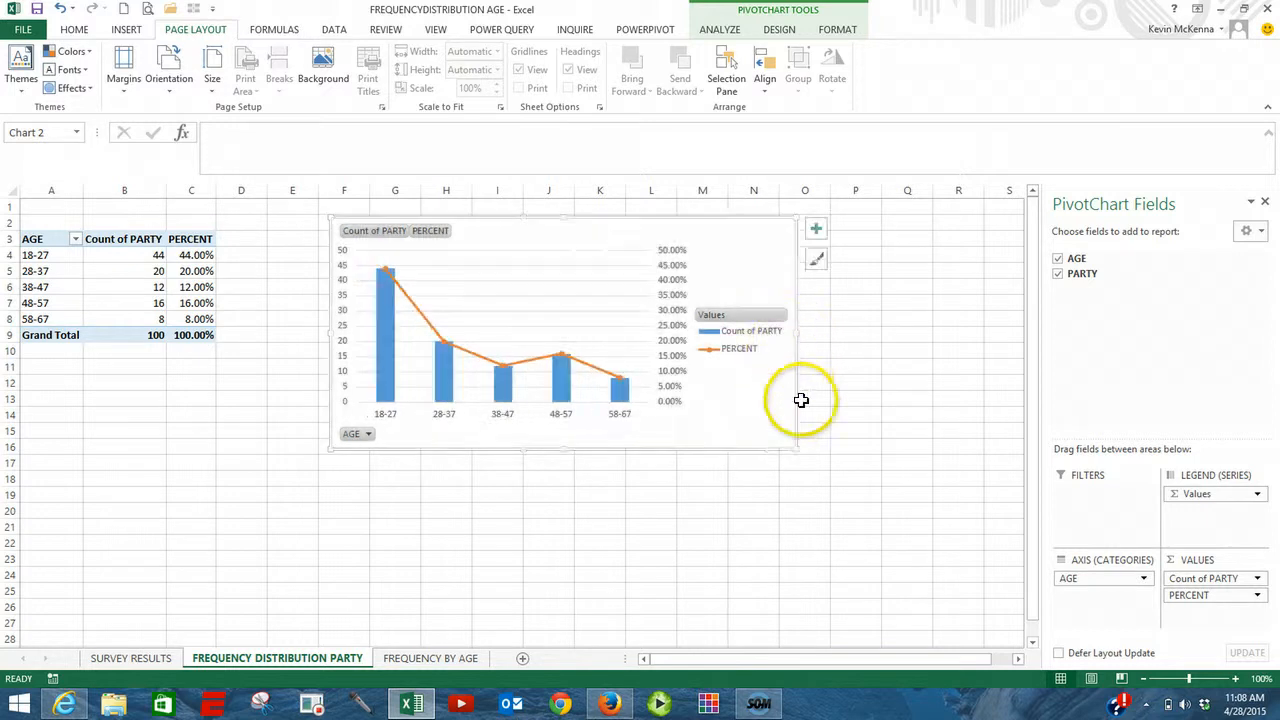
right_click(431, 235)
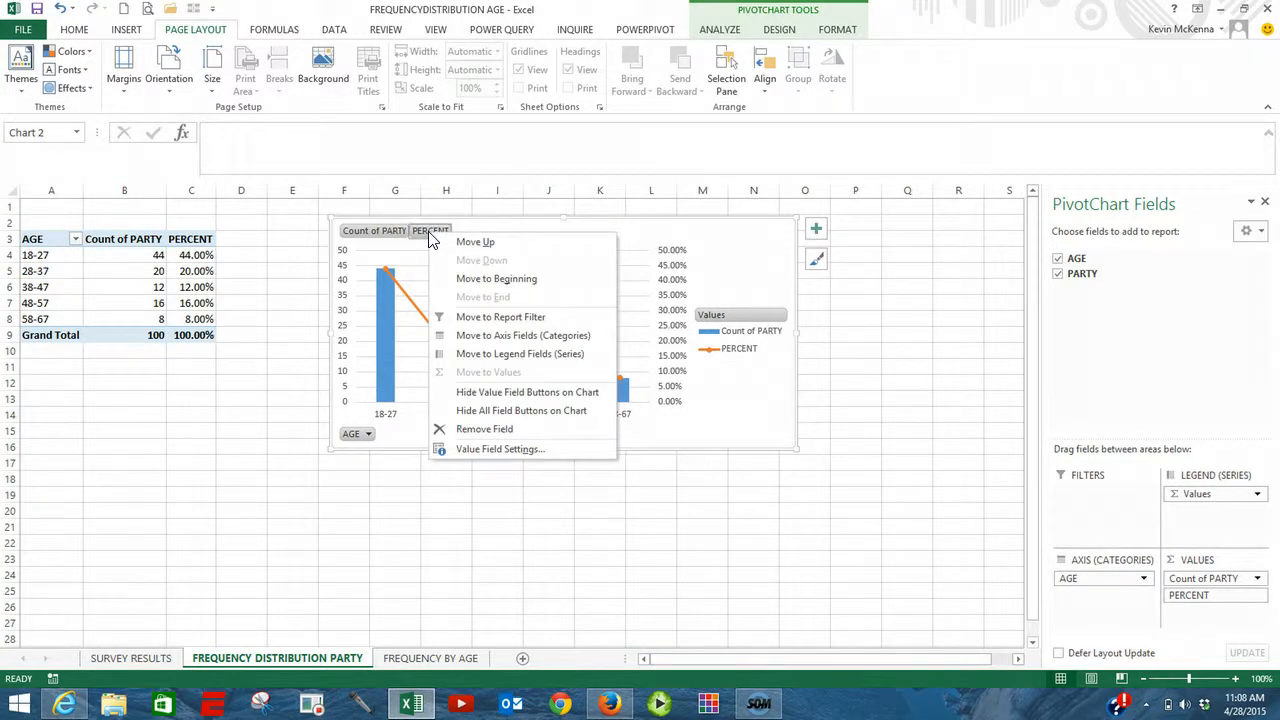
left_click(497, 412)
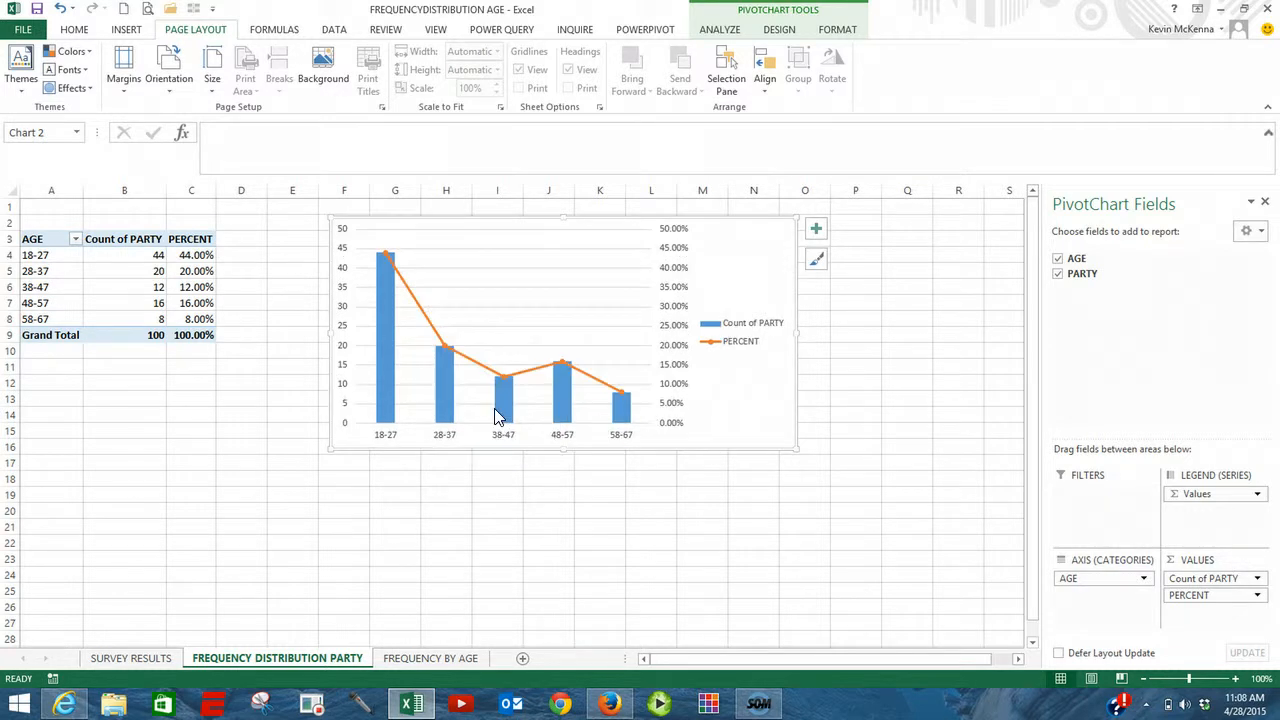
Step: Add a chart title reading FREQUENCY BY AGE
mouse_move(497, 414)
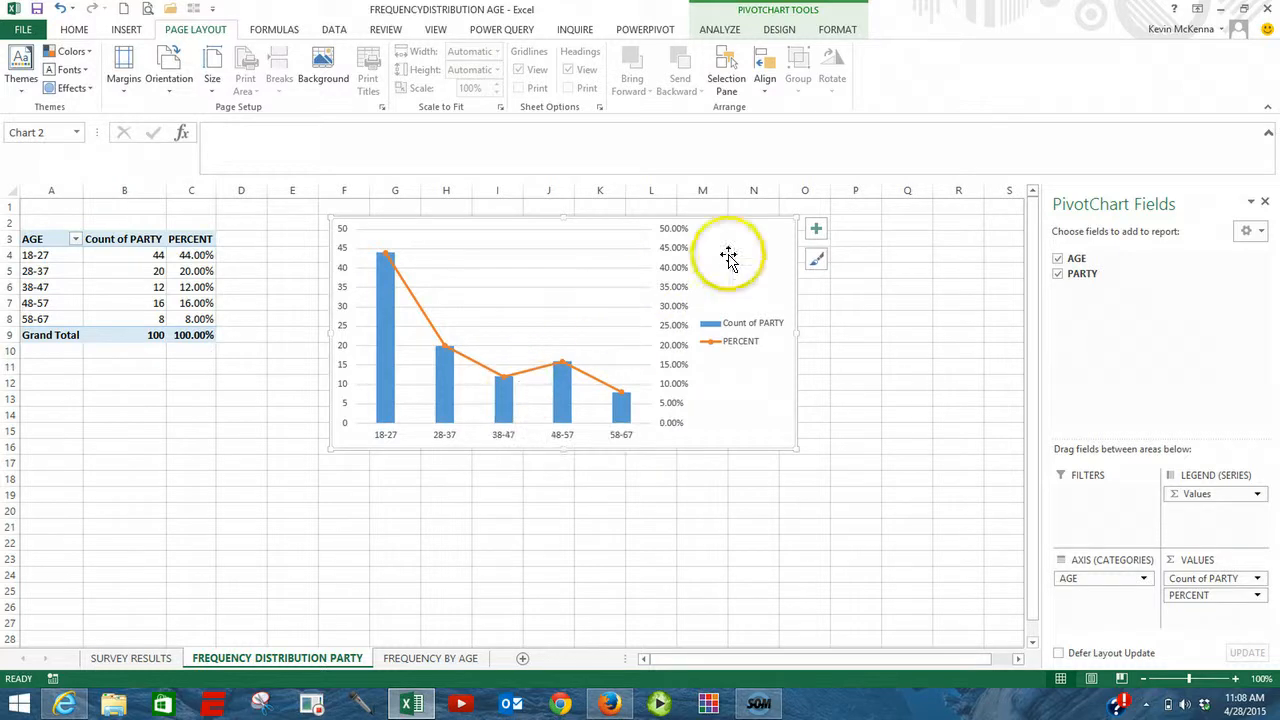
left_click(816, 234)
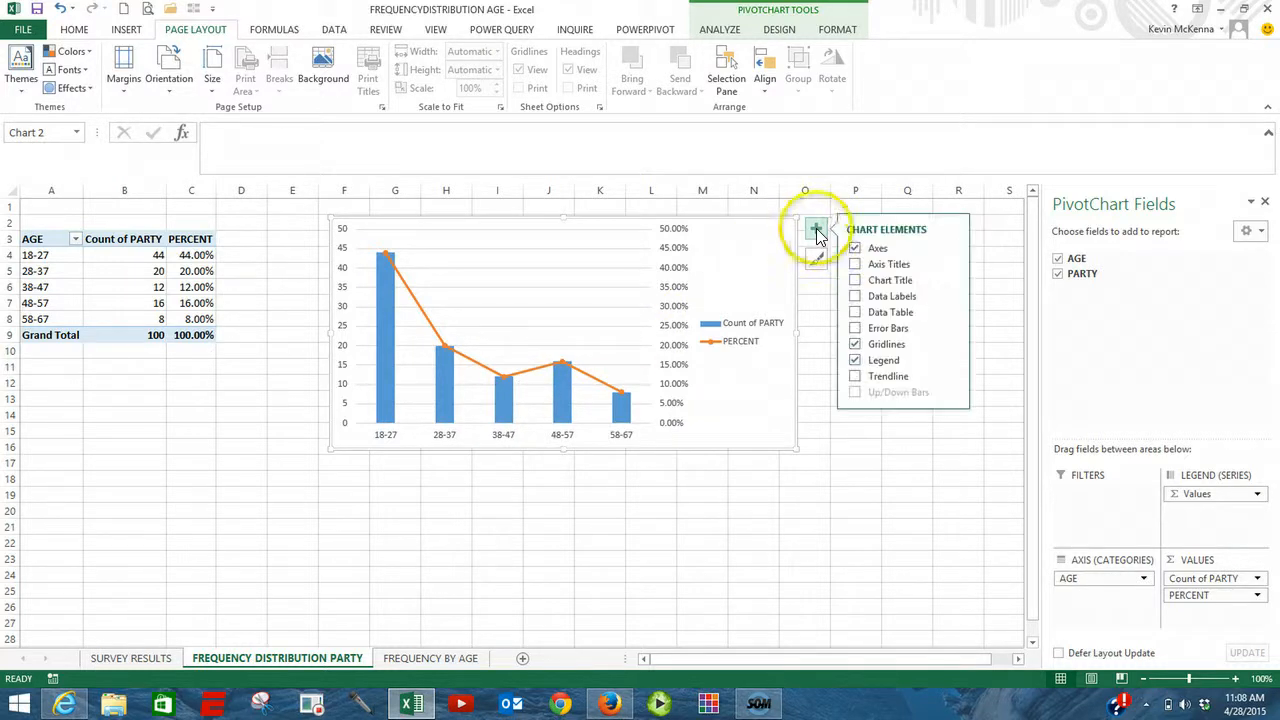
left_click(855, 282)
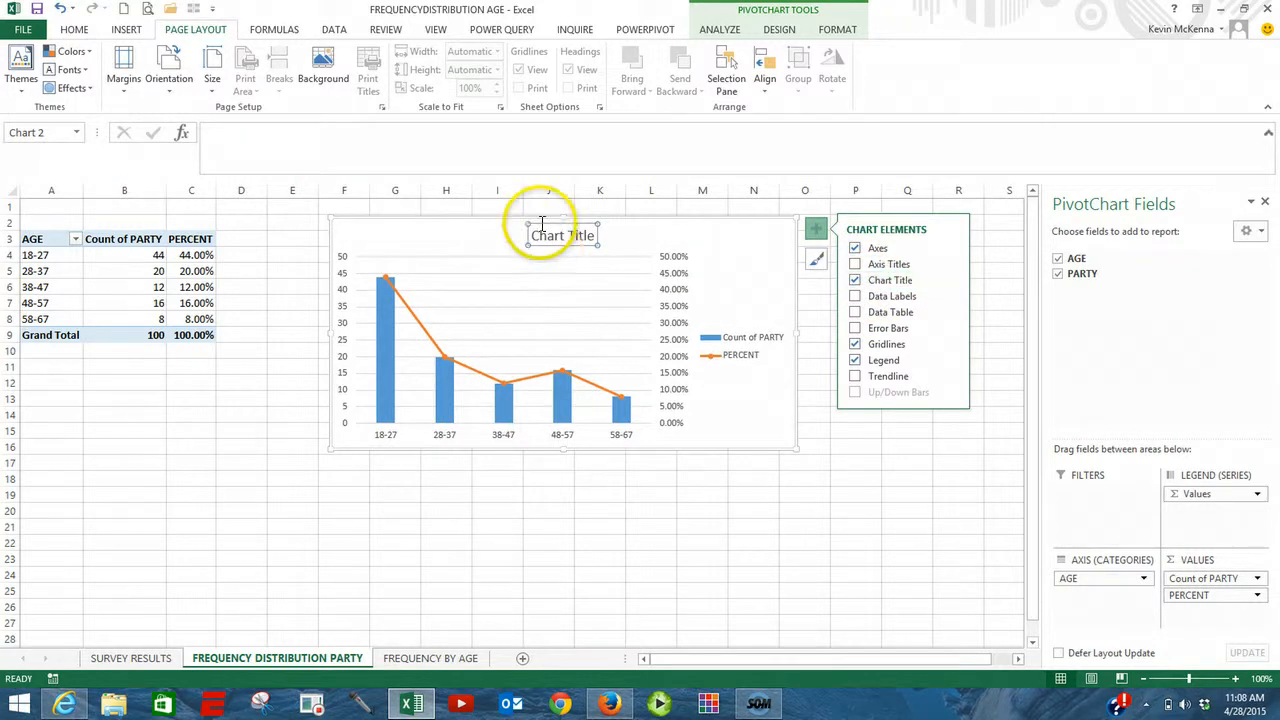
left_click(255, 148)
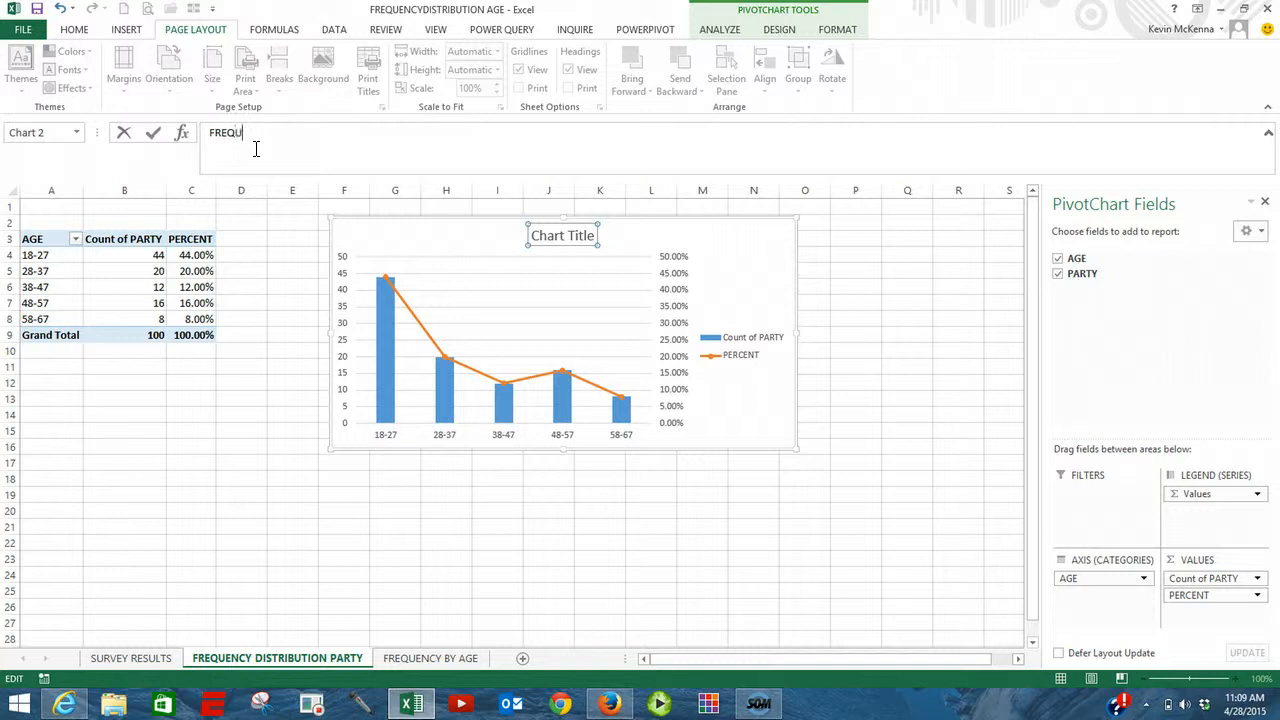
type("NCY BY AGE")
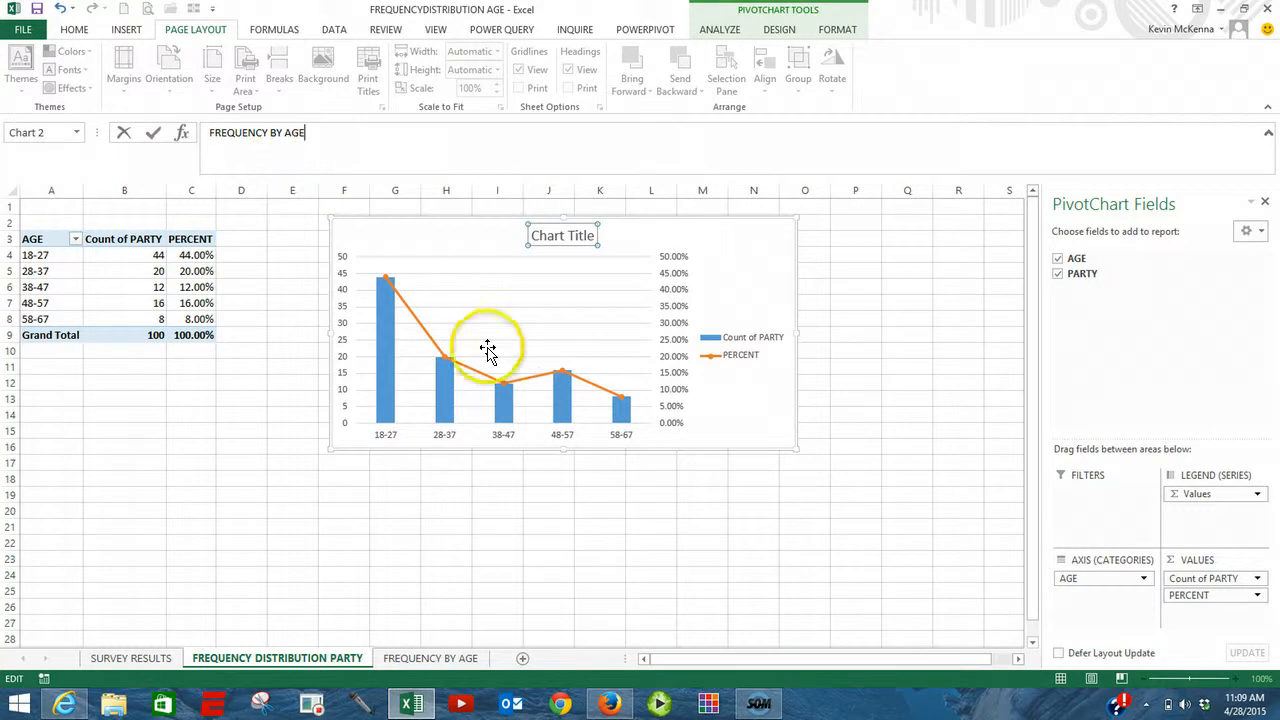
left_click(526, 326)
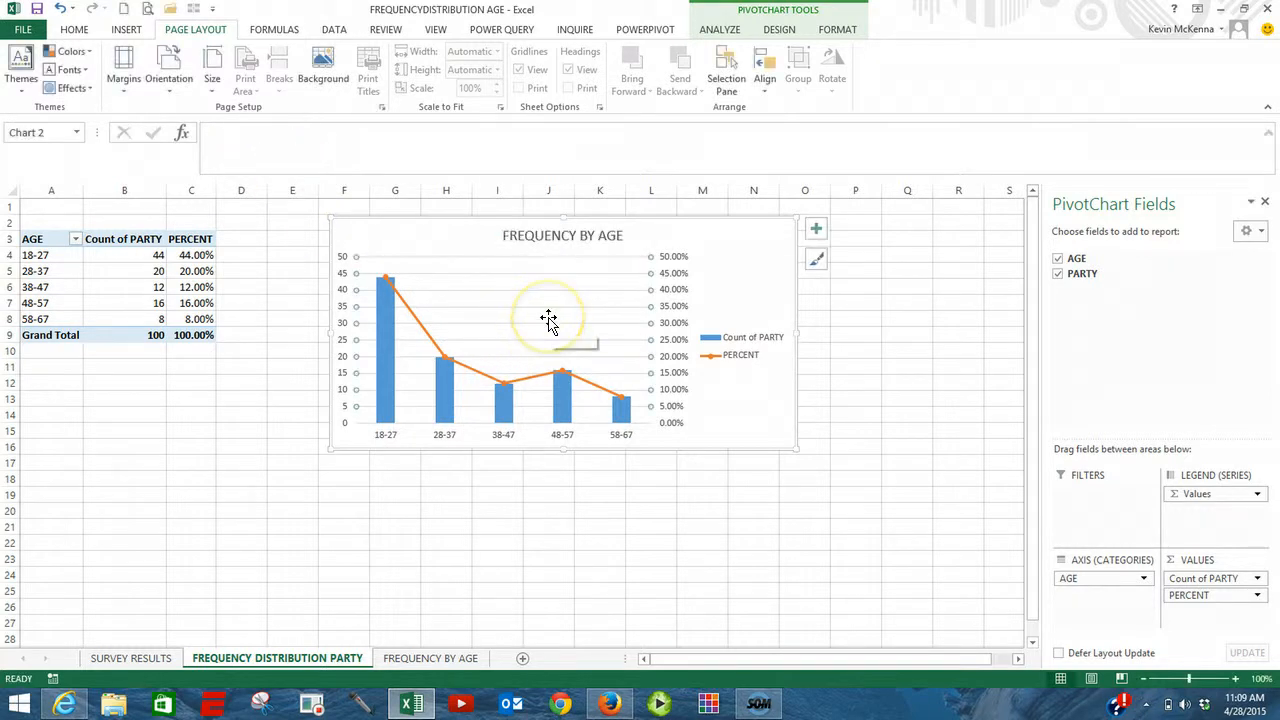
key("alt+p")
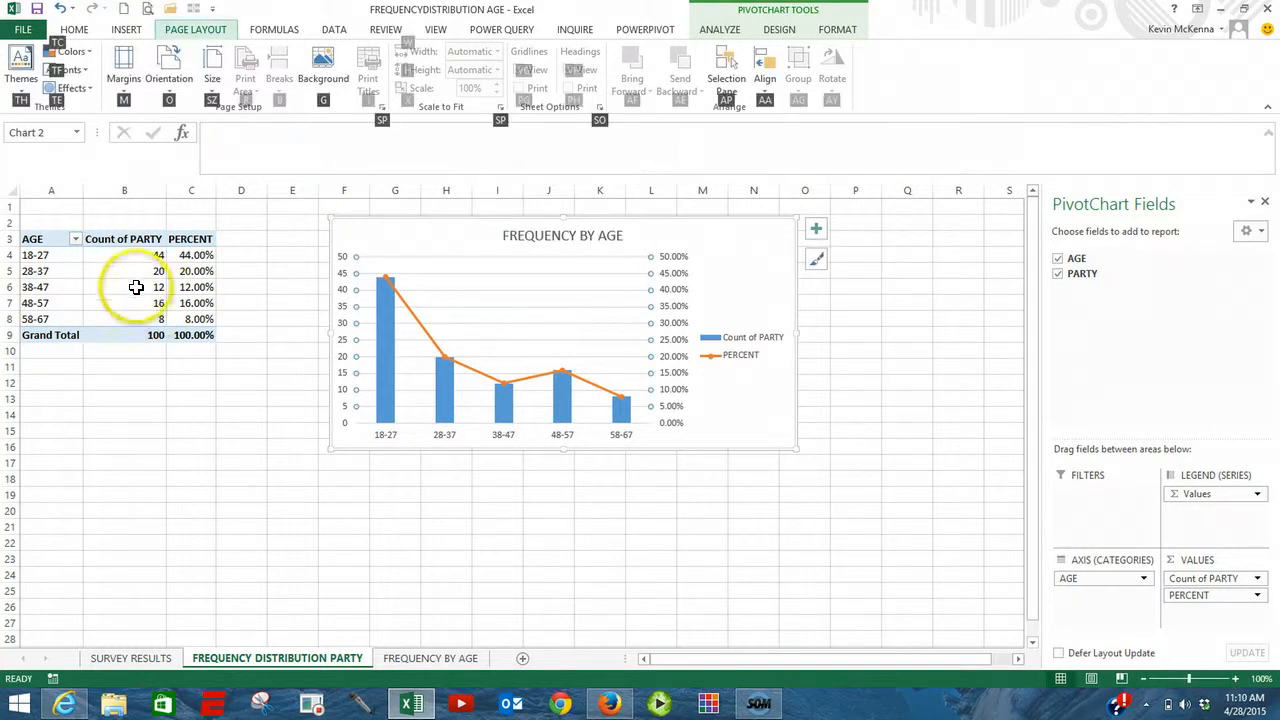
Step: Rename the age-group pivot table from its PARTY name to AGE
left_click(51, 270)
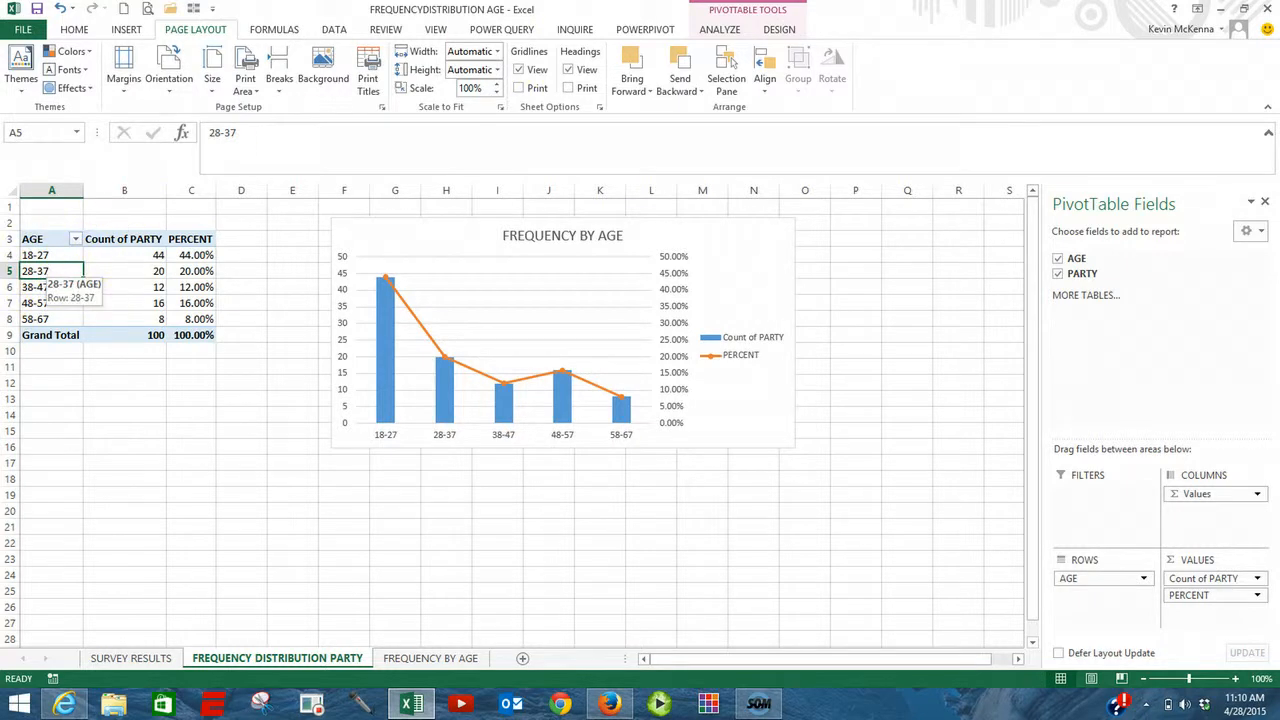
left_click(720, 30)
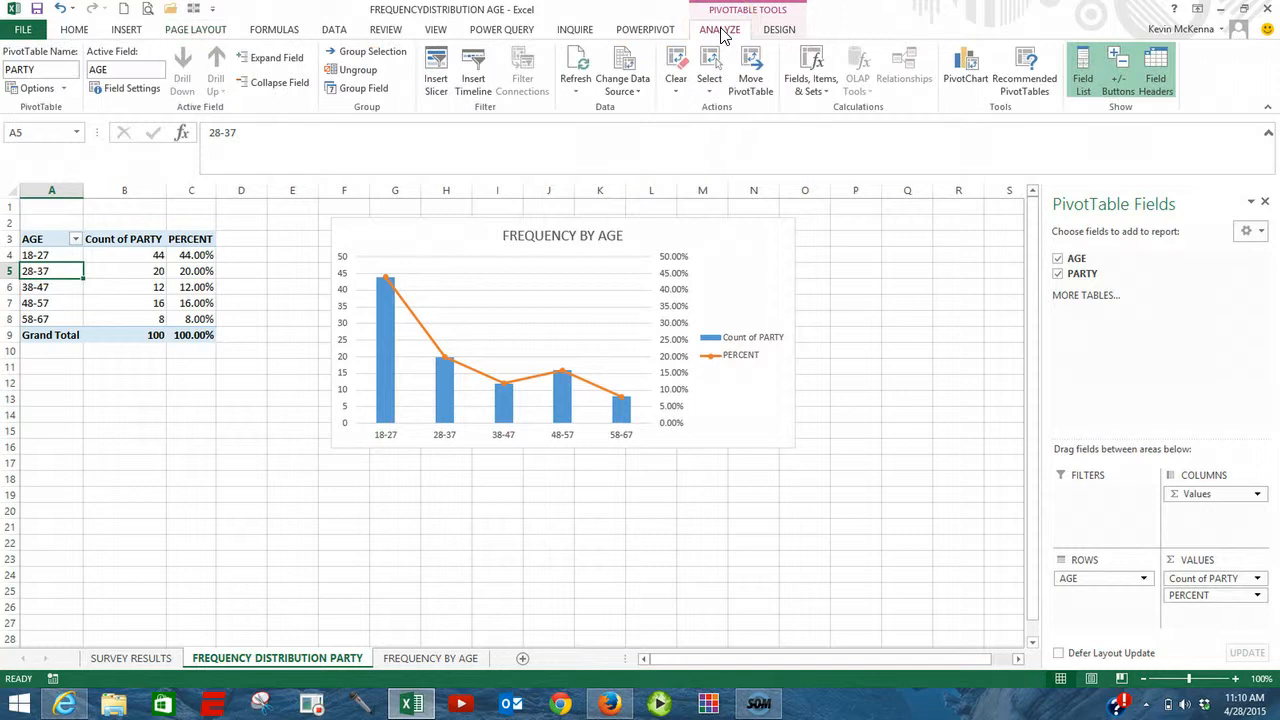
double_click(37, 69)
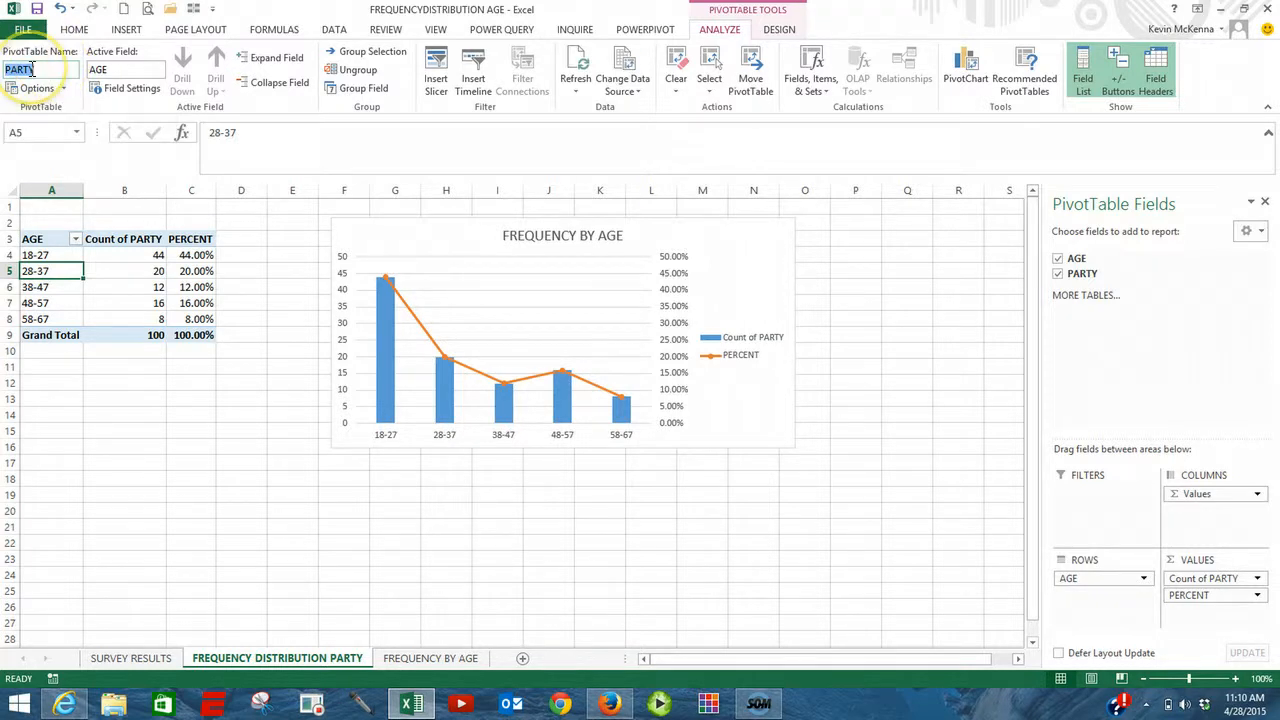
type("AGE")
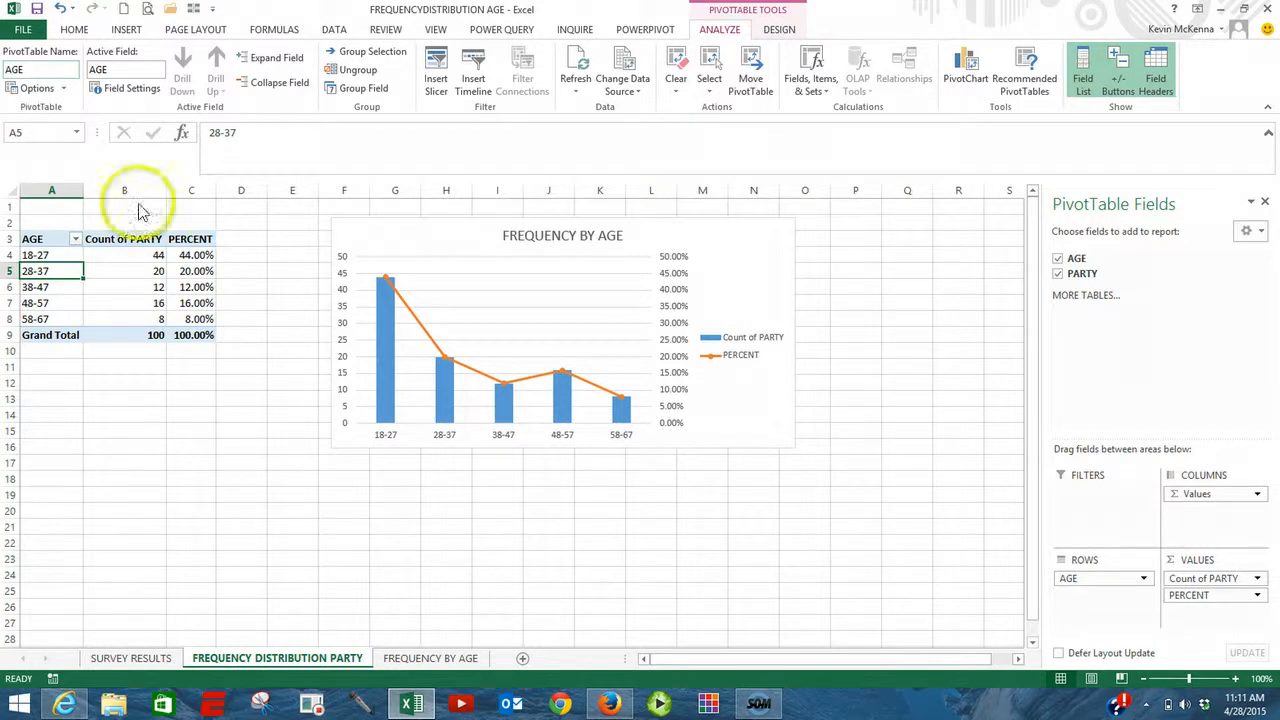
left_click(116, 268)
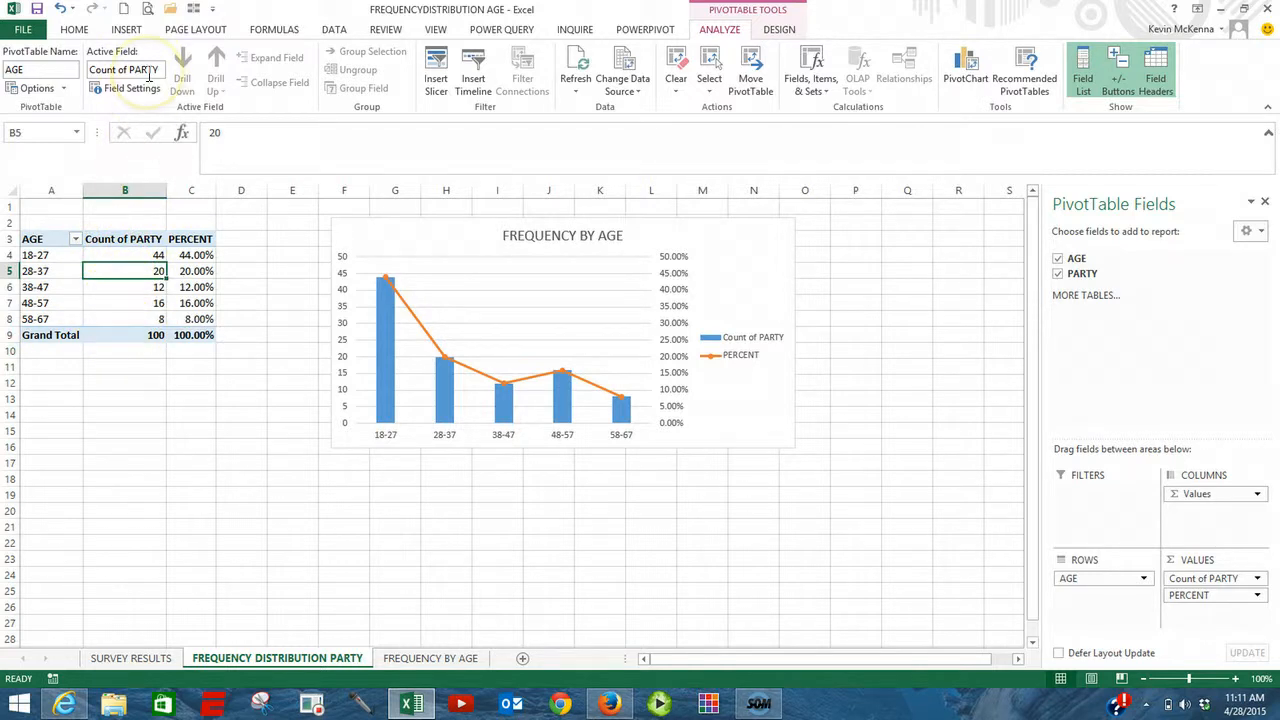
Step: Insert slicers for the AGE and PARTY fields of the age-group pivot table
left_click(52, 270)
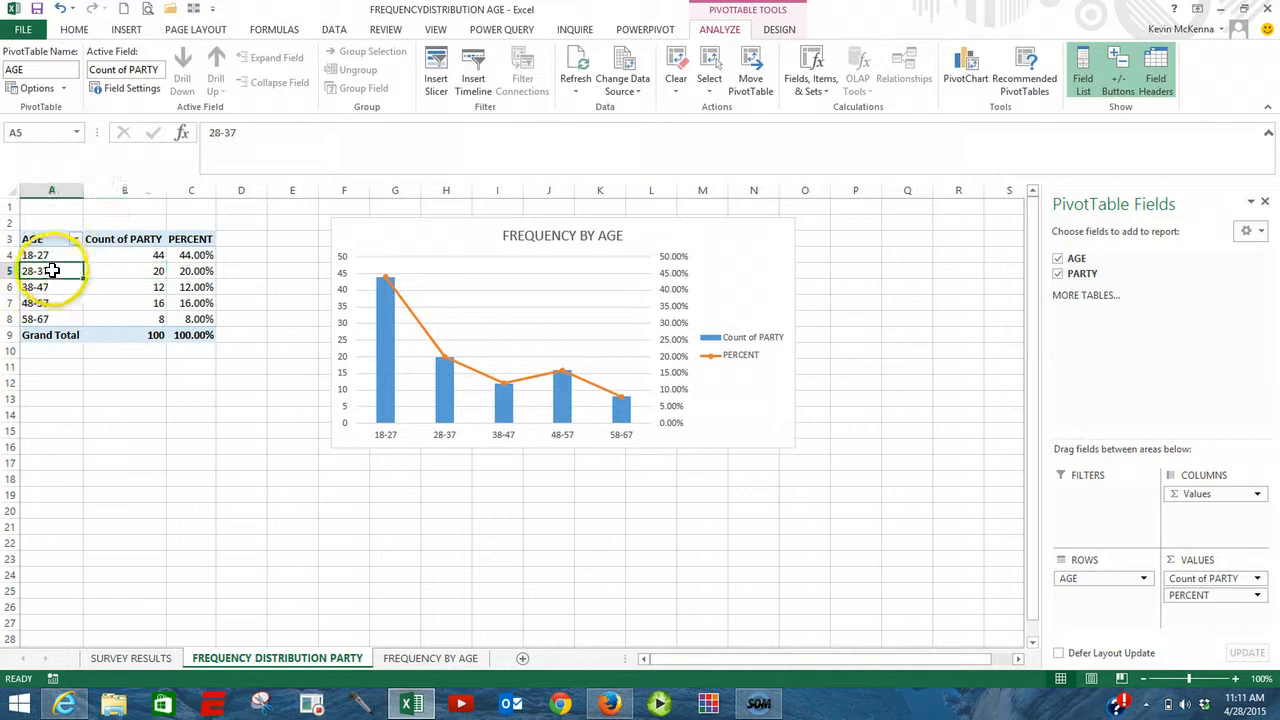
left_click(126, 30)
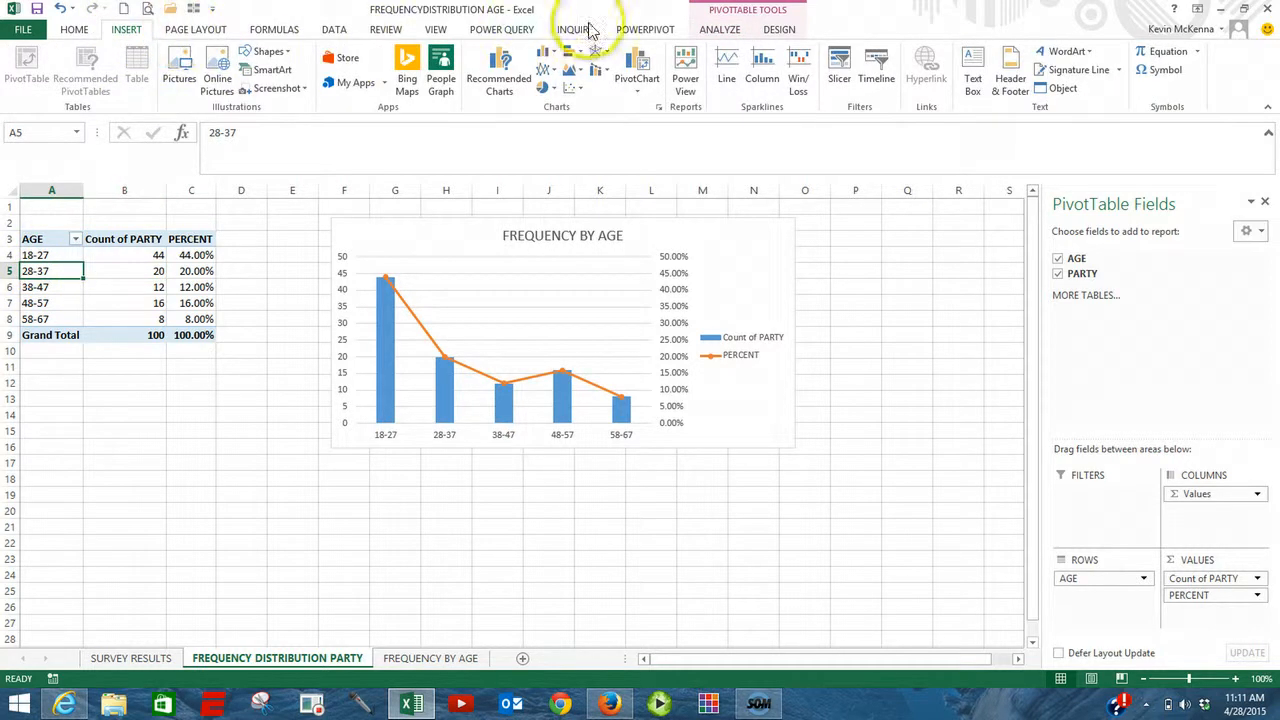
left_click(846, 70)
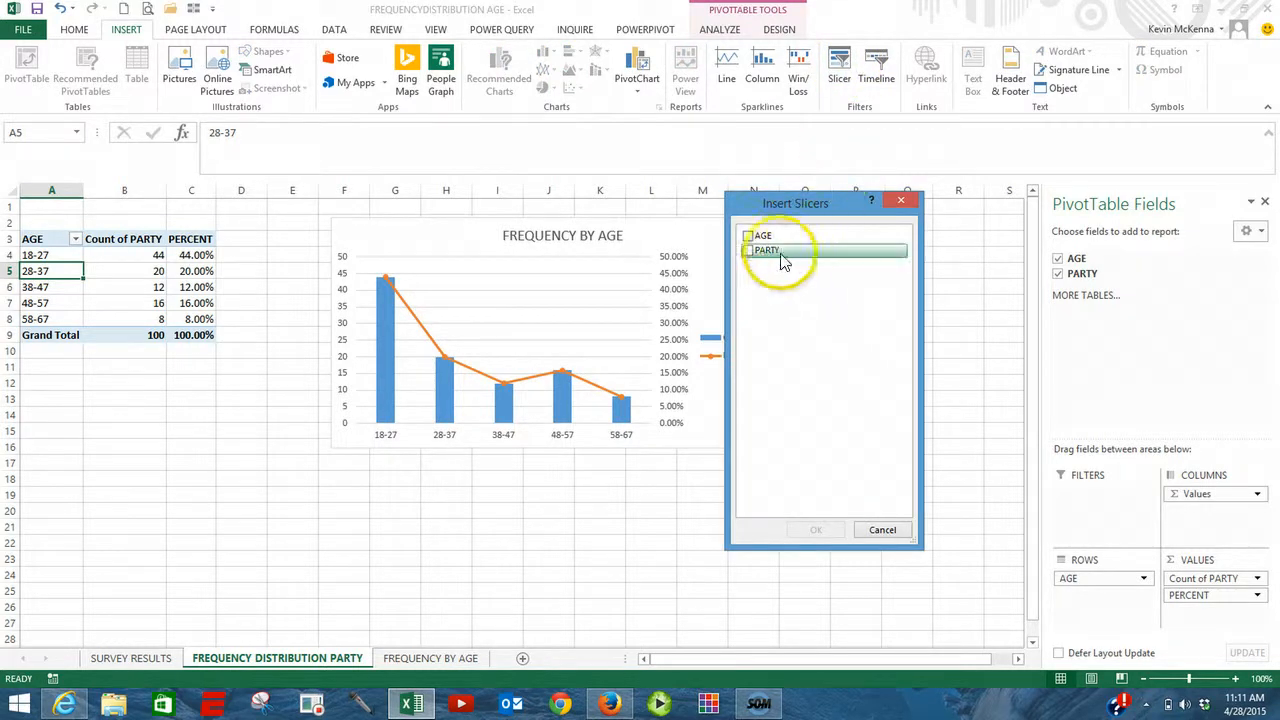
left_click(748, 240)
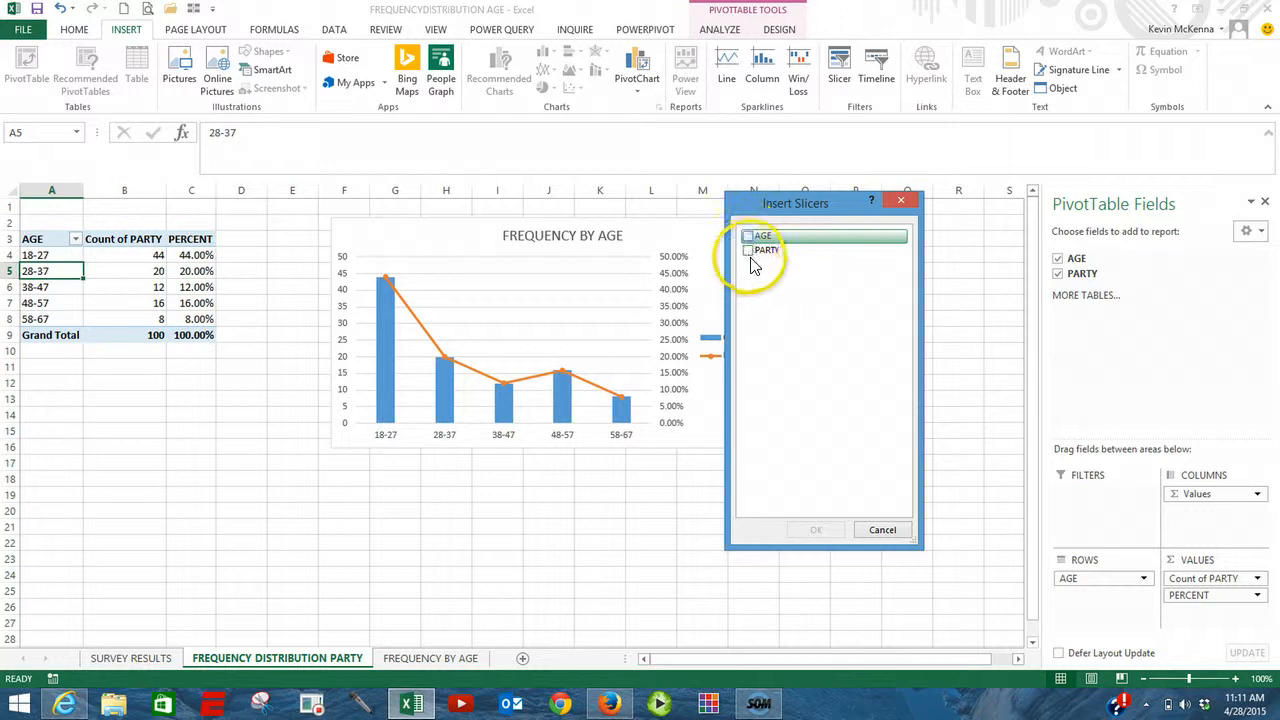
left_click(747, 251)
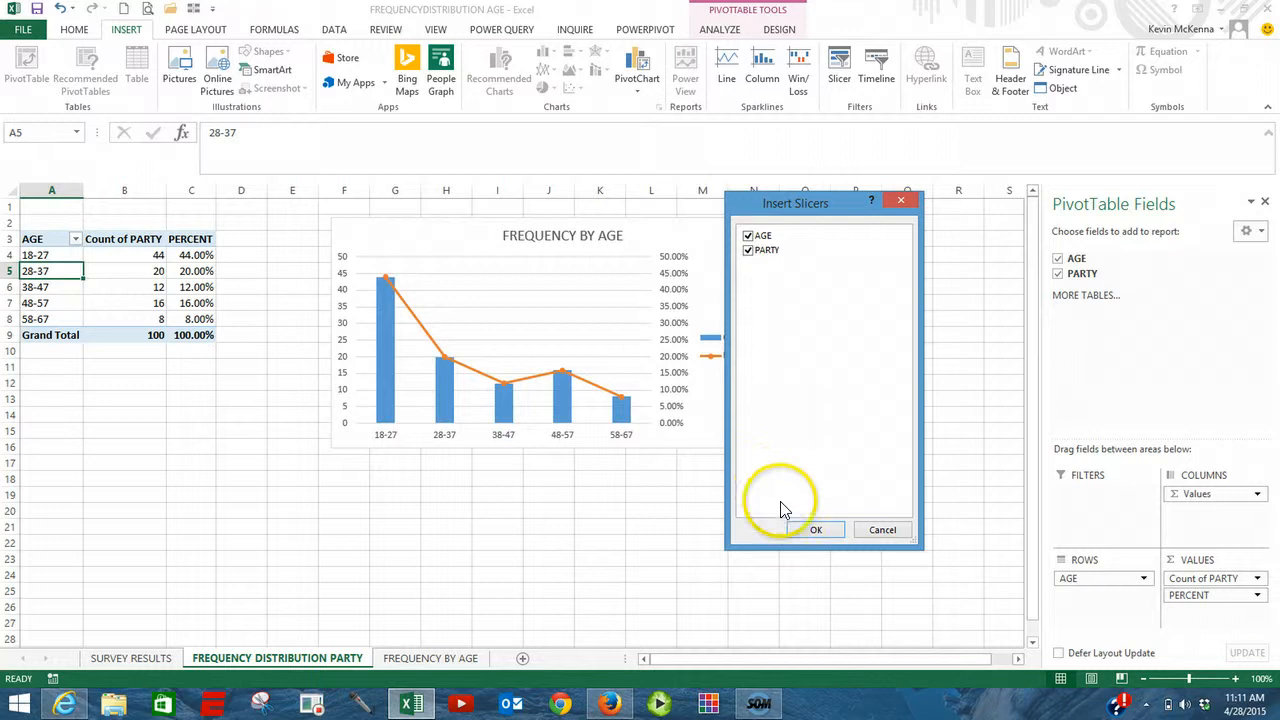
left_click(814, 536)
left_click(828, 541)
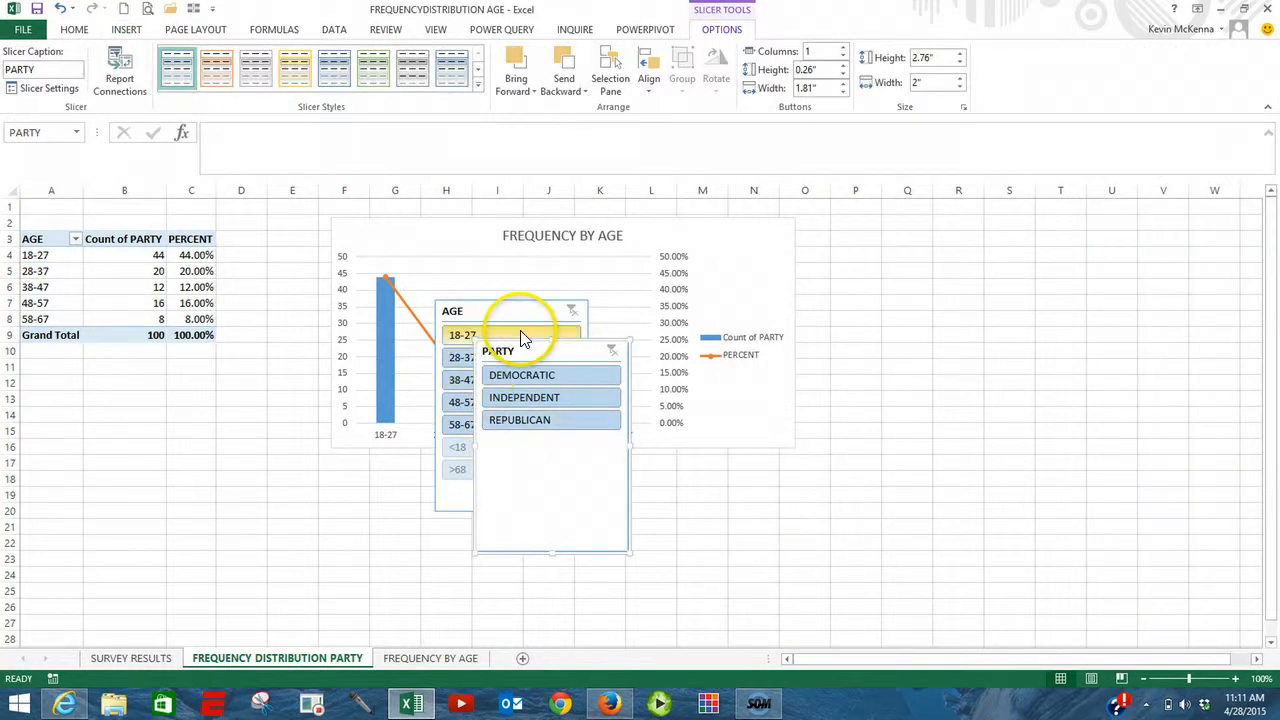
Step: Place the AGE and PARTY slicers side by side in the empty area beyond the chart and shorten the AGE slicer
left_click(527, 338)
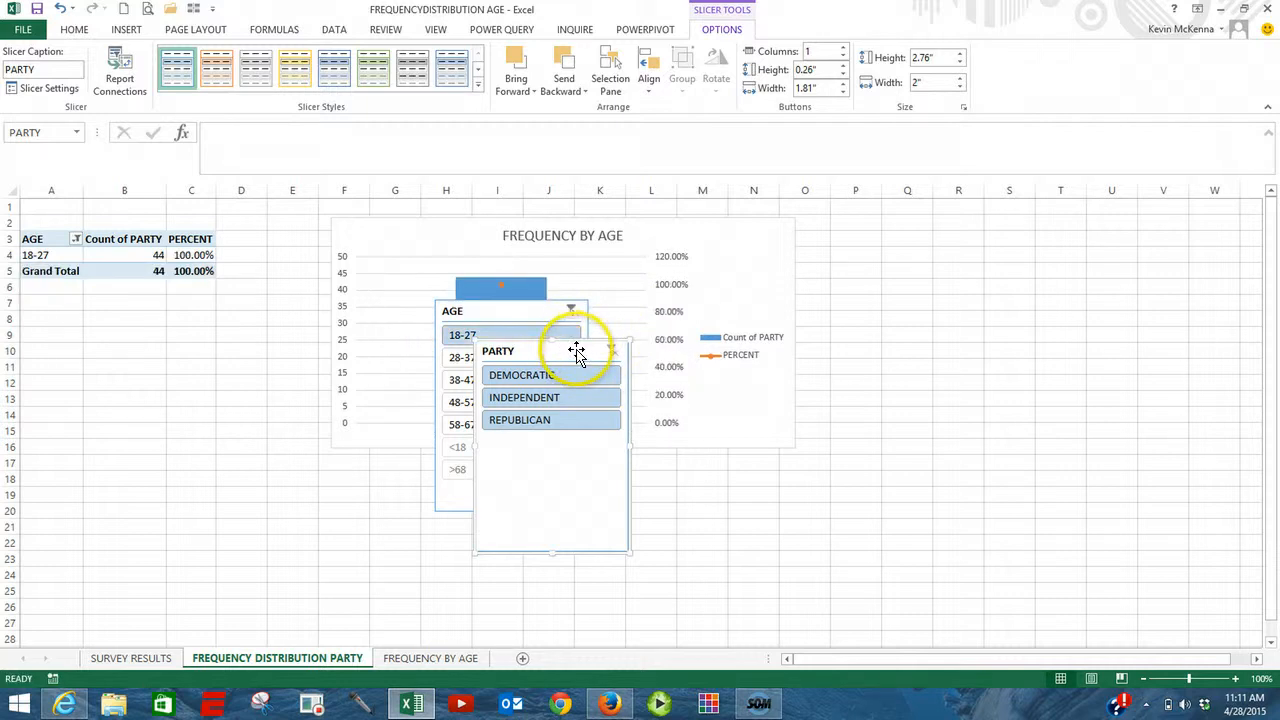
left_click_drag(577, 354, 1146, 228)
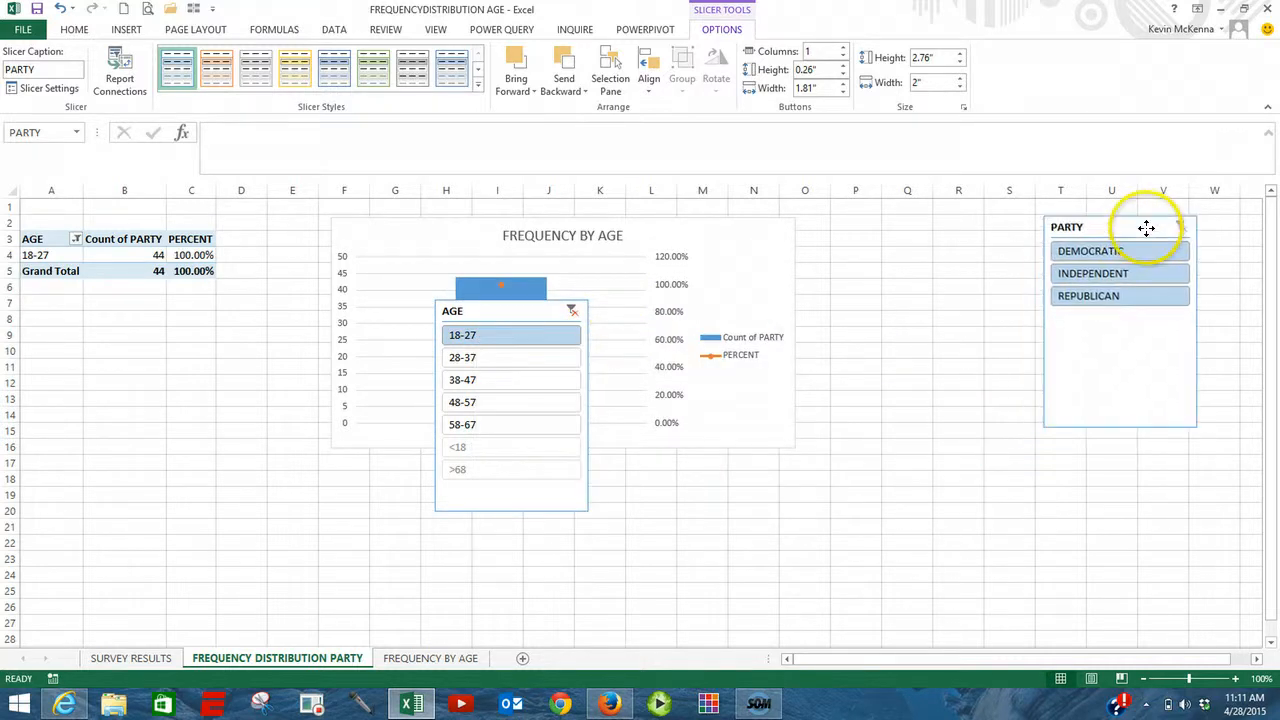
left_click_drag(512, 312, 918, 223)
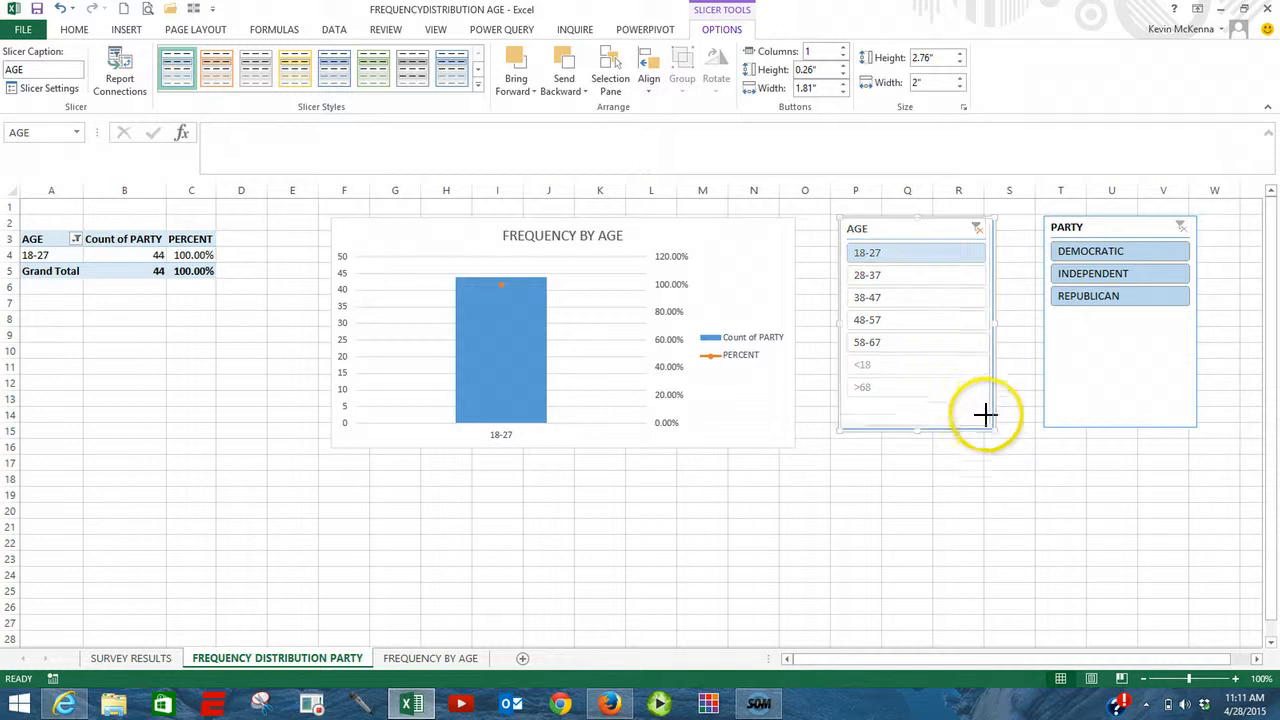
left_click_drag(985, 413, 984, 390)
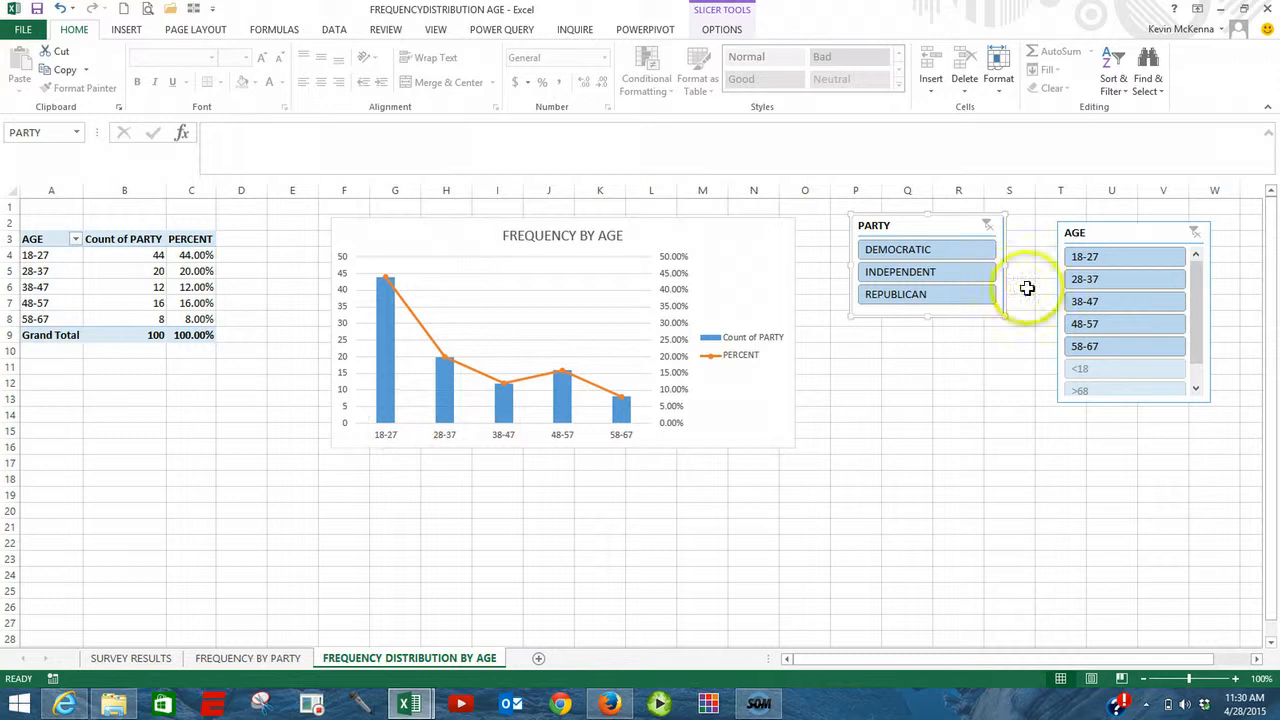
Step: Connect the PARTY slicer to the PARTY pivot table on the FREQUENCY BY PARTY sheet as well as the AGE one
left_click(933, 230)
right_click(939, 230)
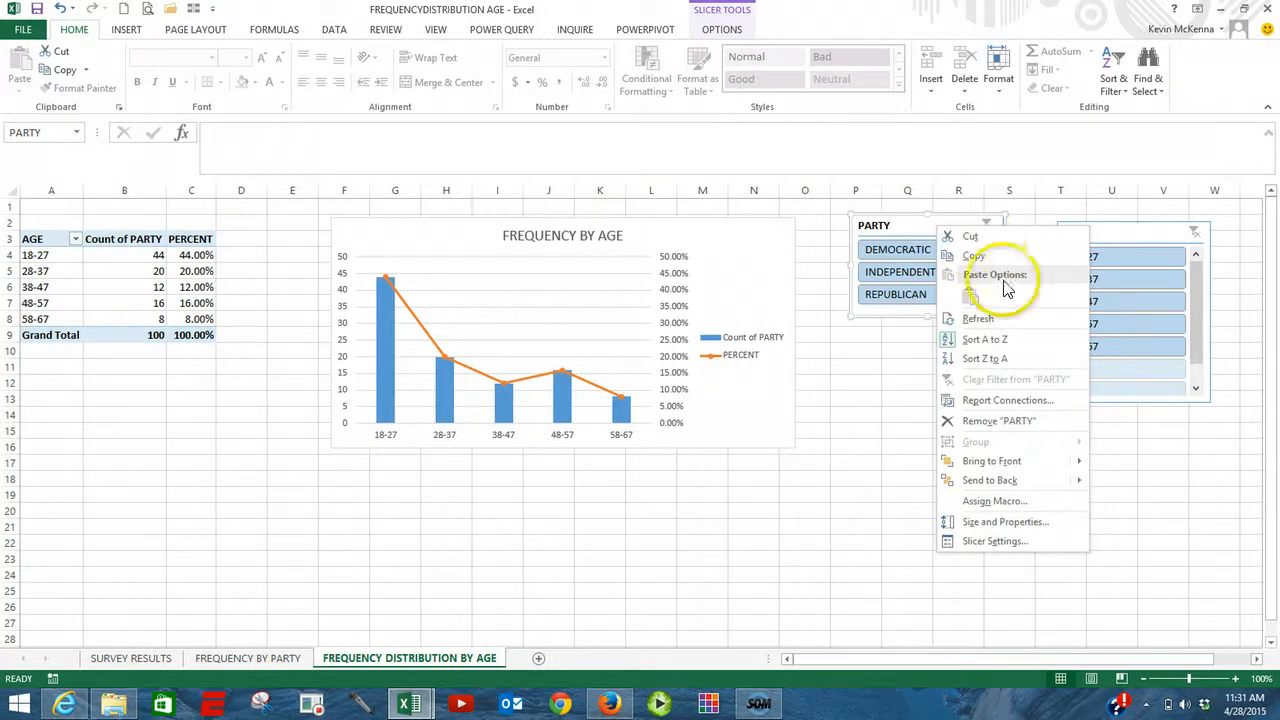
left_click(1008, 401)
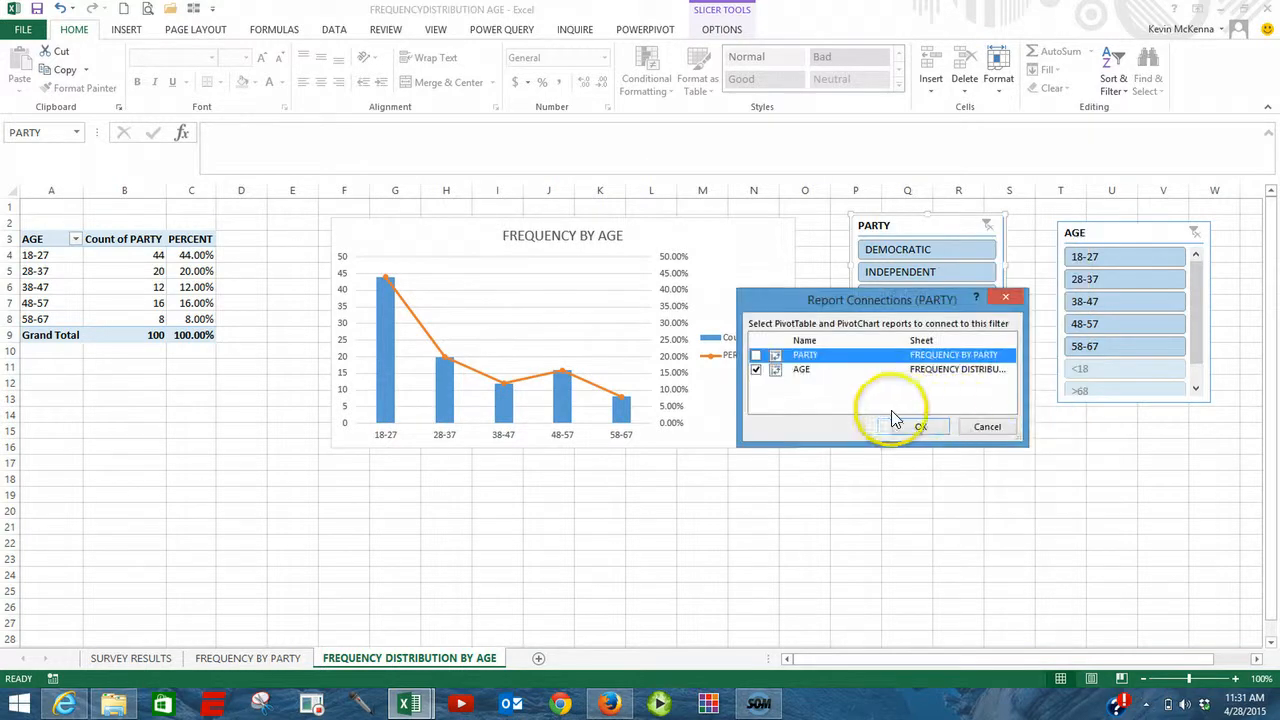
left_click(756, 356)
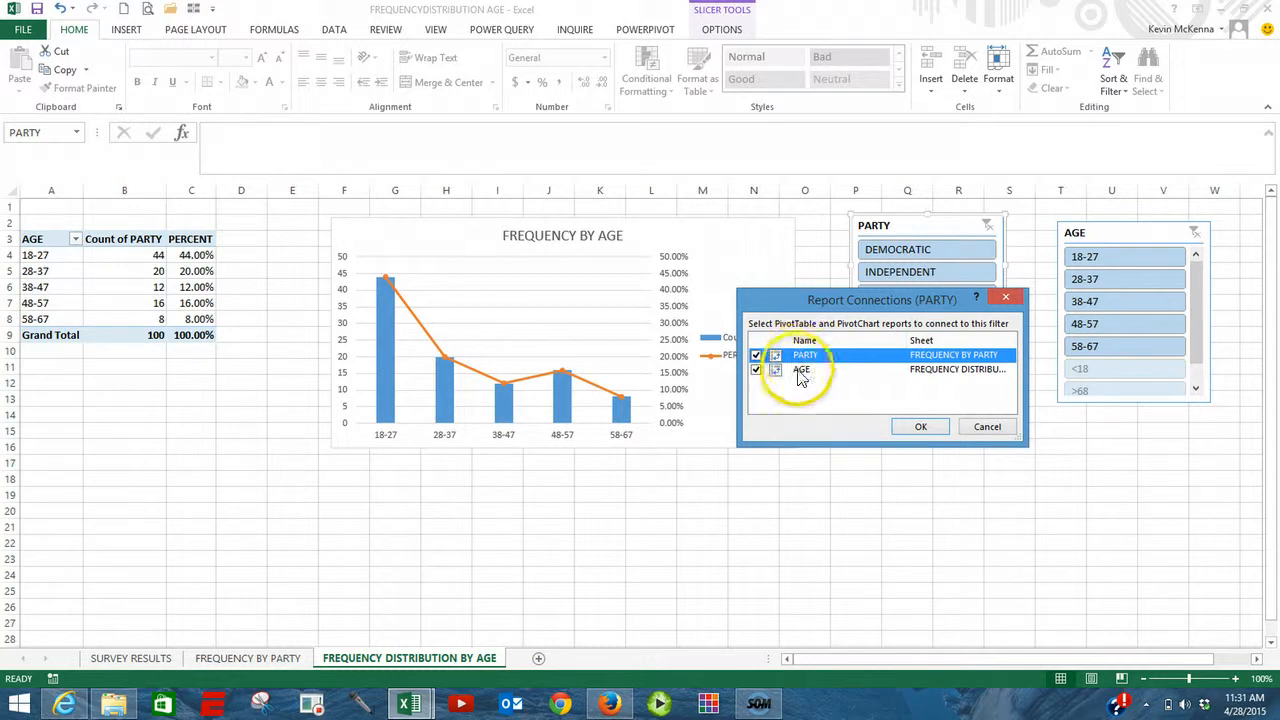
left_click(918, 426)
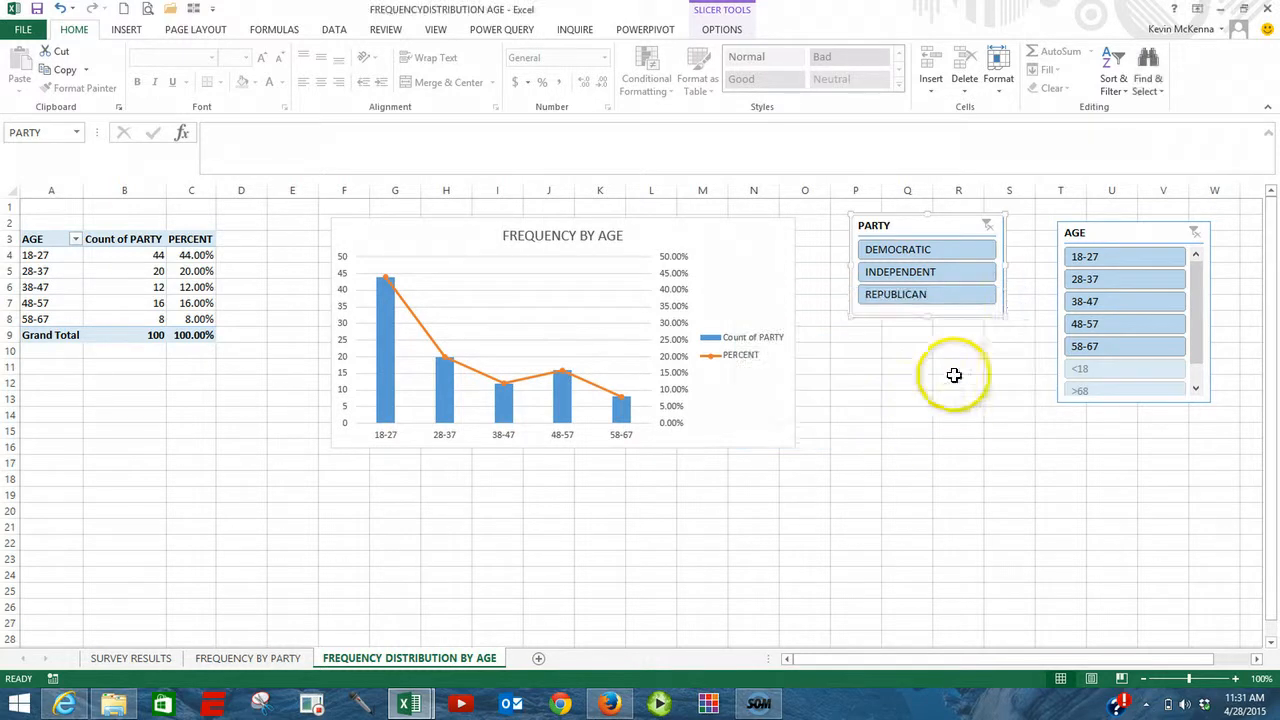
Step: Connect the AGE slicer to the PARTY pivot table in addition to the AGE pivot table
right_click(1130, 234)
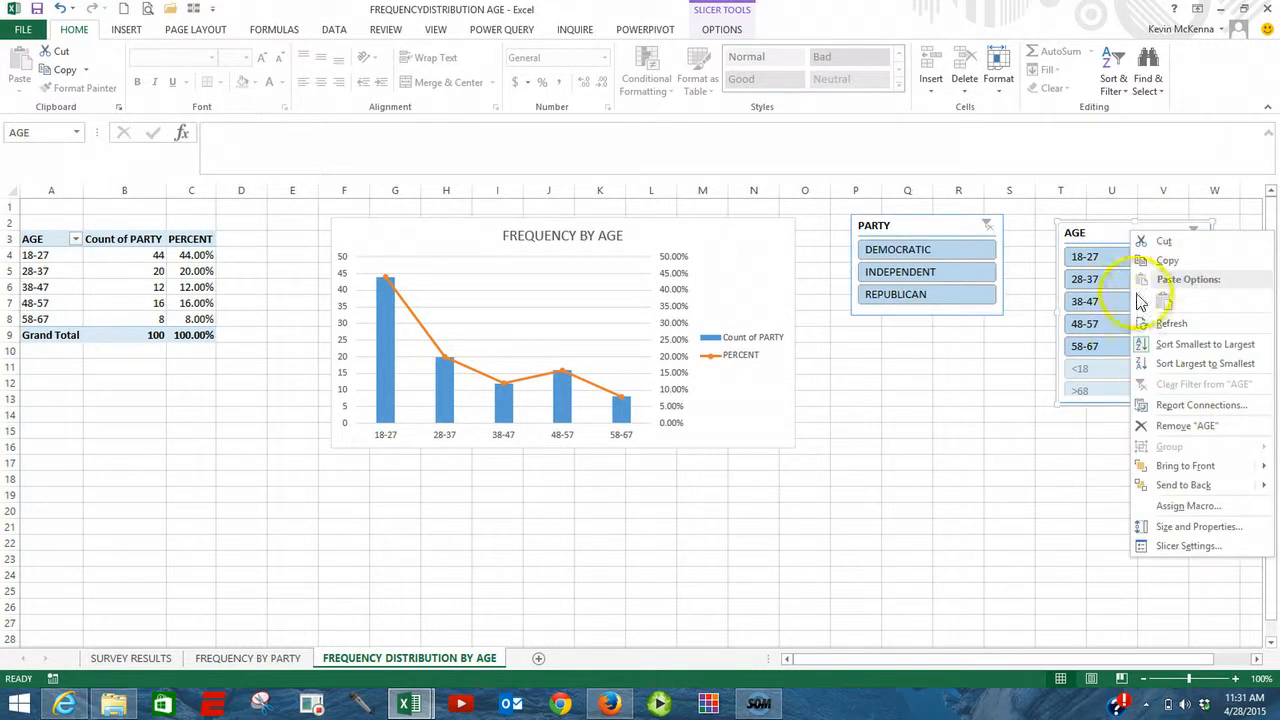
left_click(1175, 404)
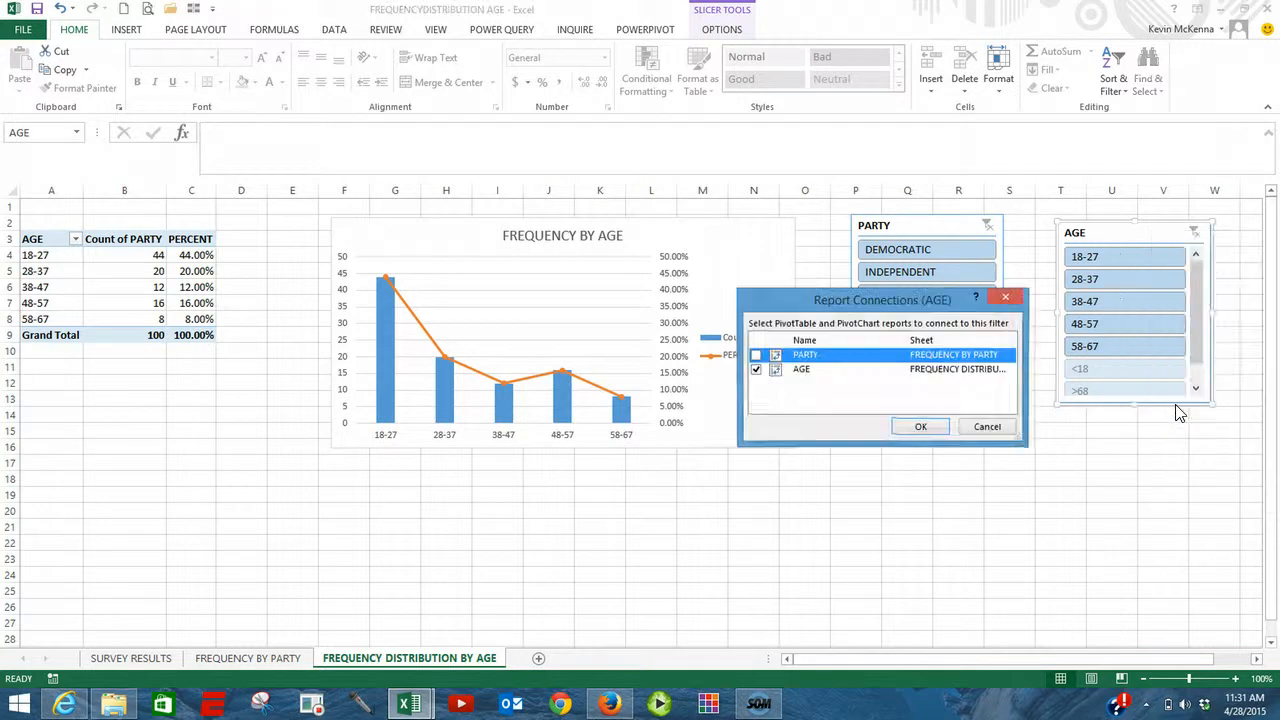
left_click(756, 356)
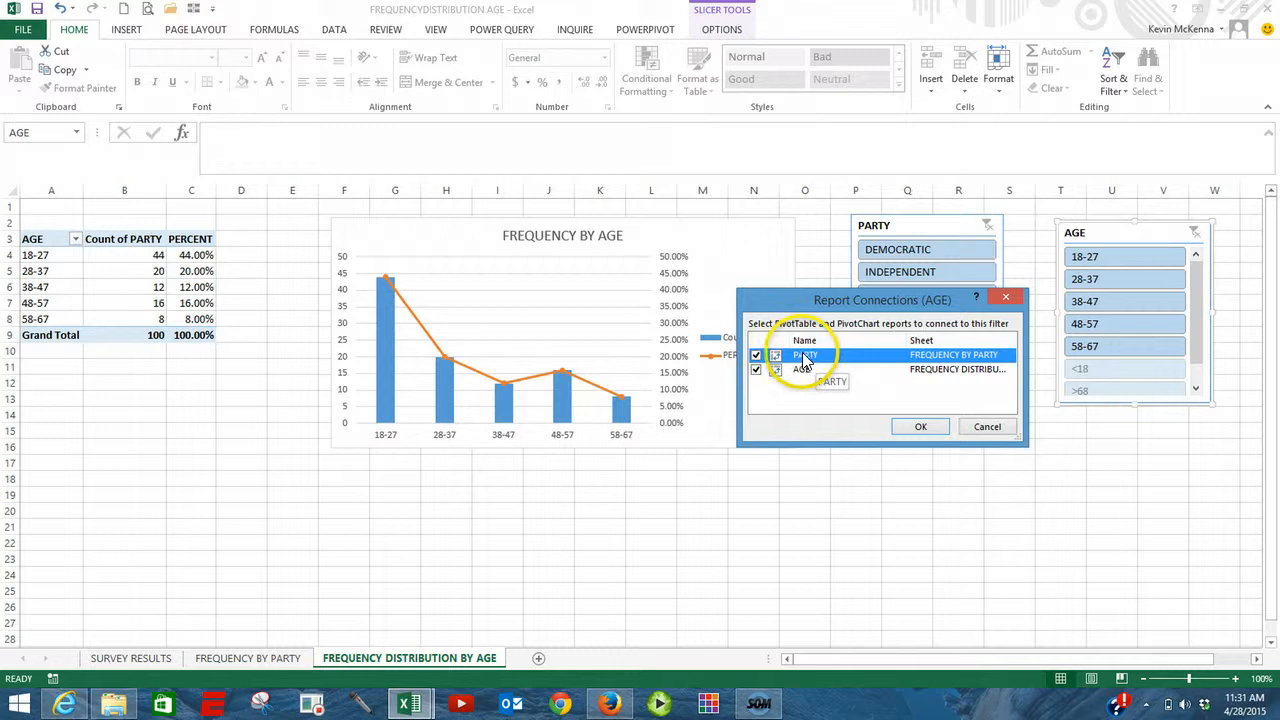
left_click(921, 426)
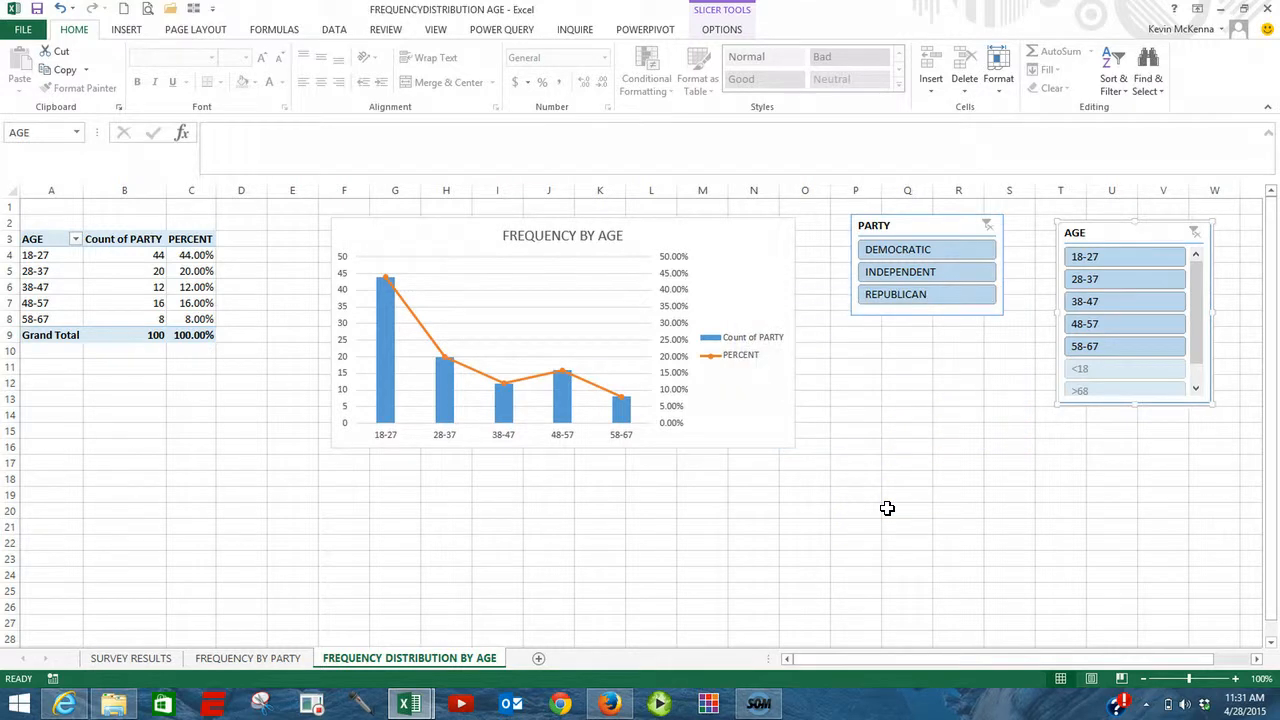
Step: Filter by DEMOCRATIC with the PARTY slicer, check the FREQUENCY BY PARTY sheet, and return to FREQUENCY DISTRIBUTION BY AGE
left_click(910, 257)
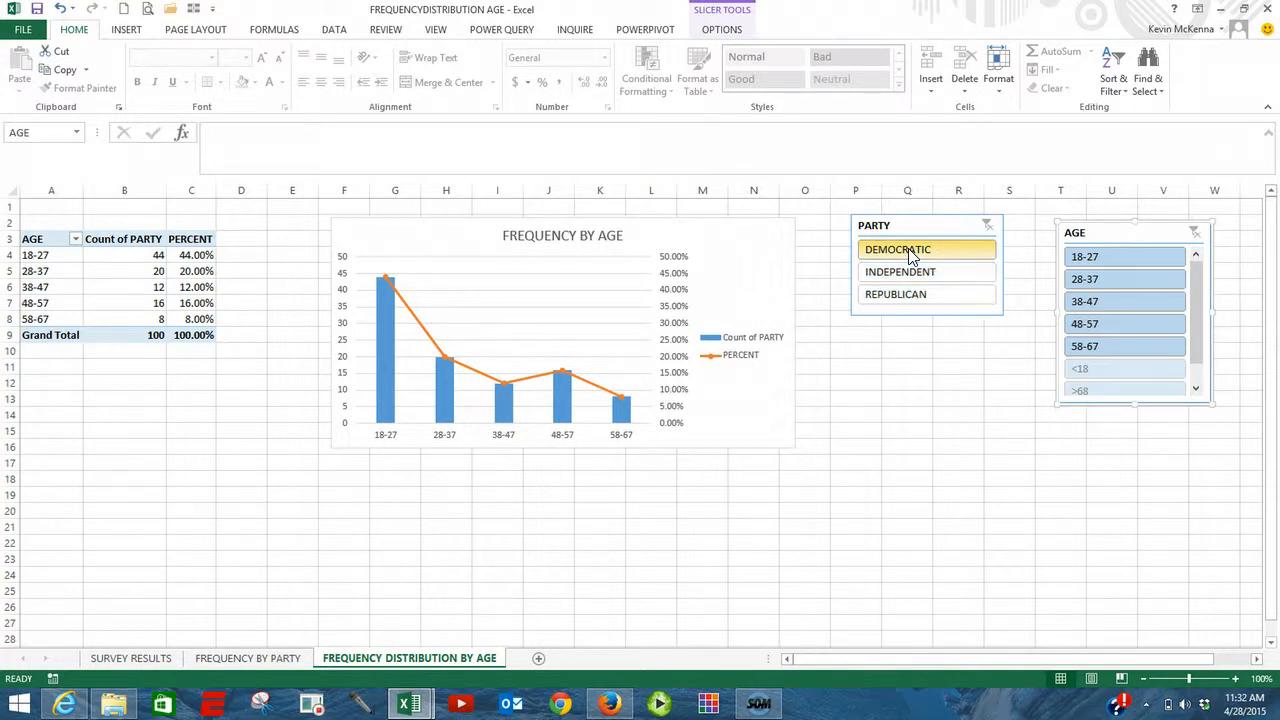
left_click(910, 257)
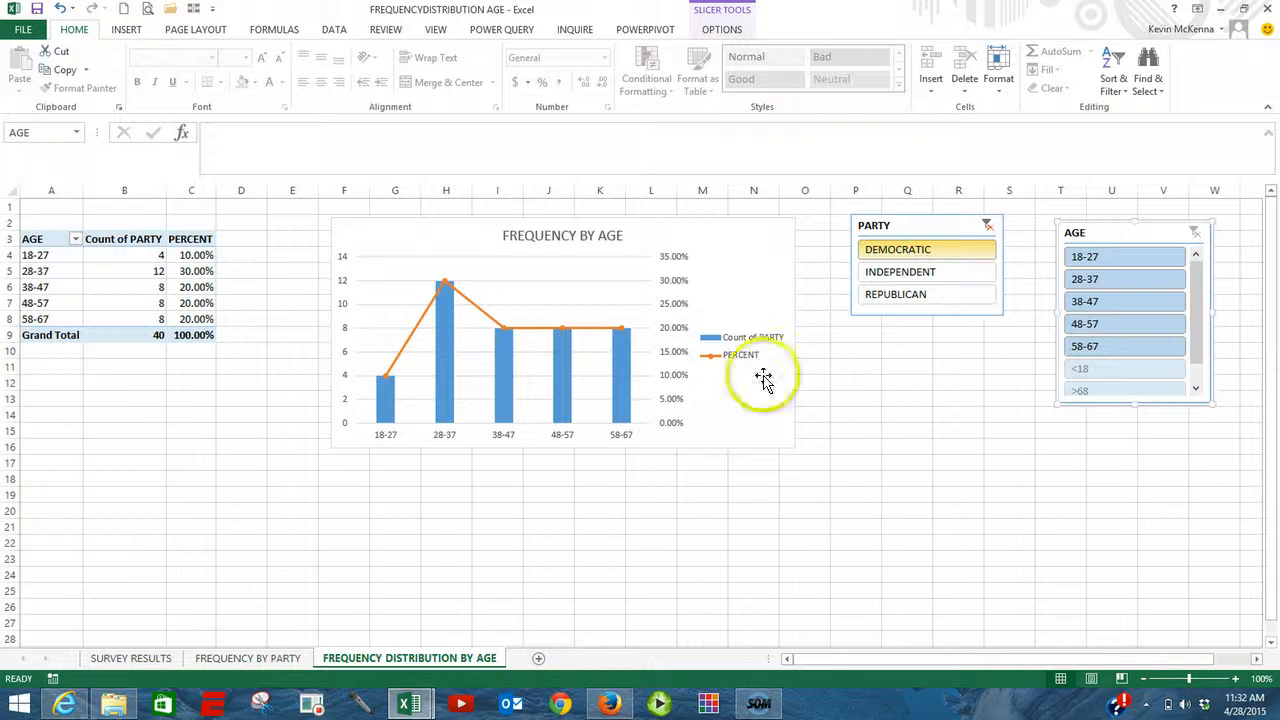
left_click(285, 658)
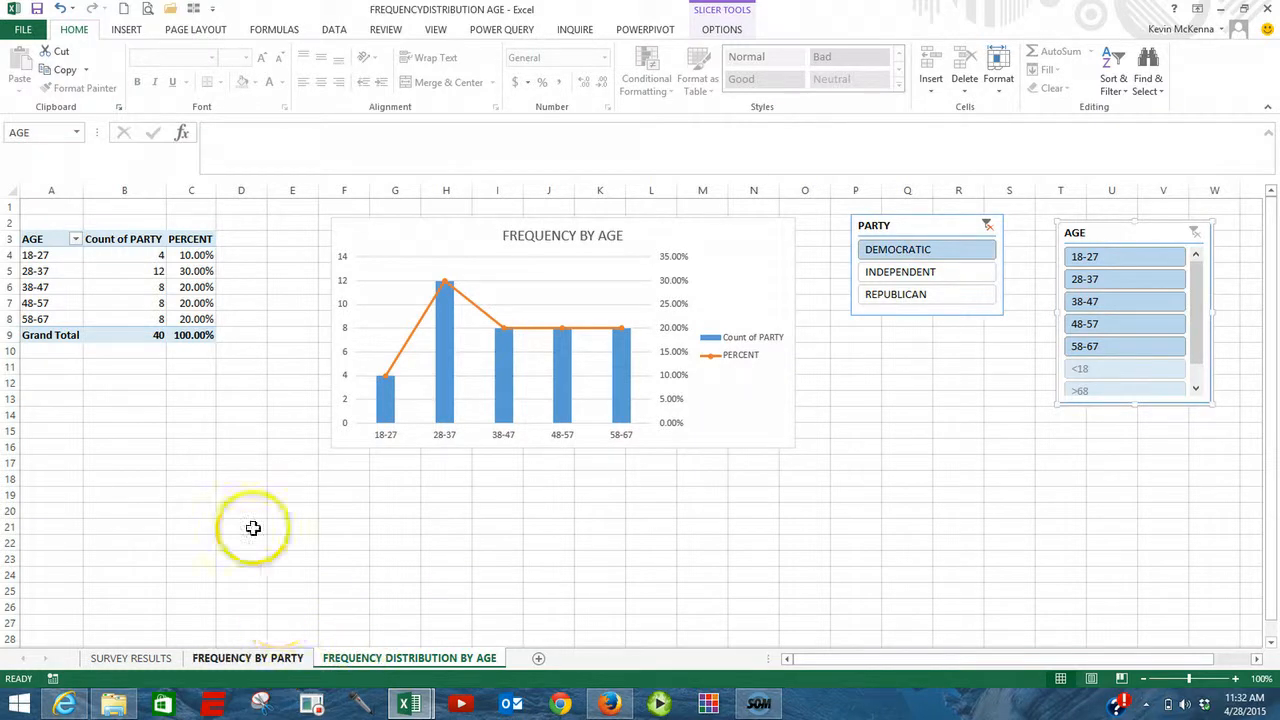
left_click(282, 658)
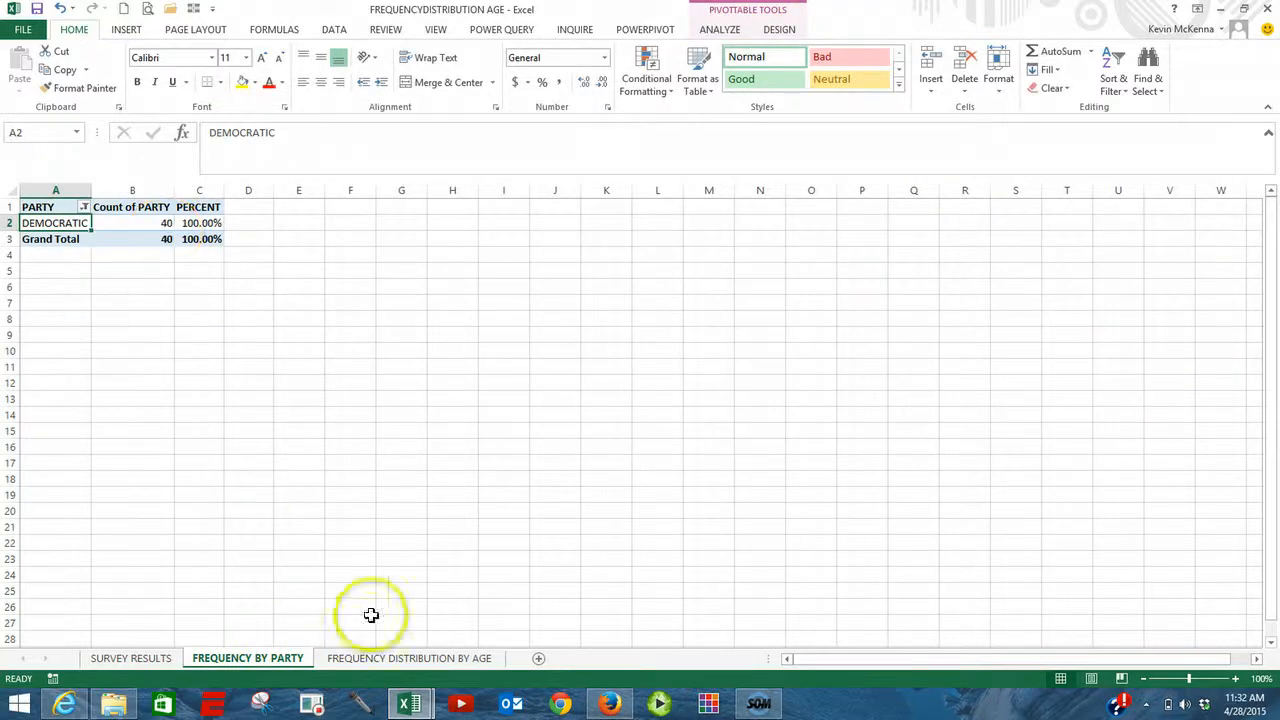
left_click(437, 657)
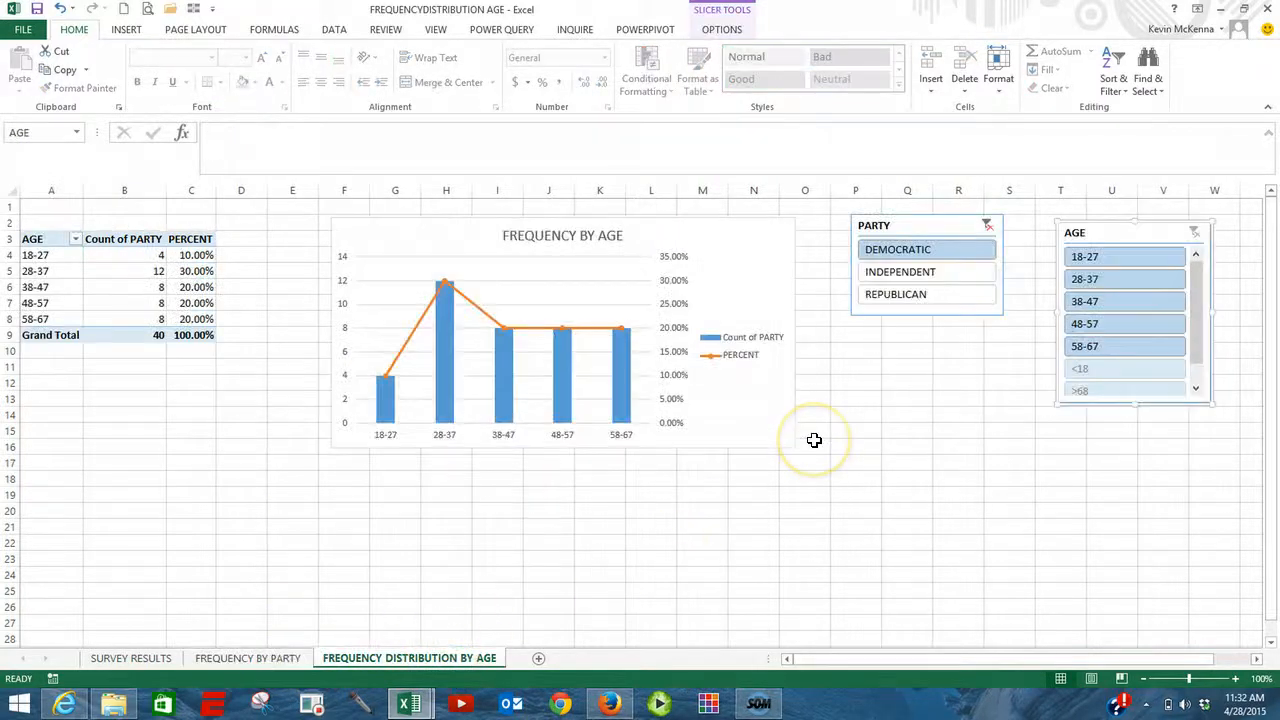